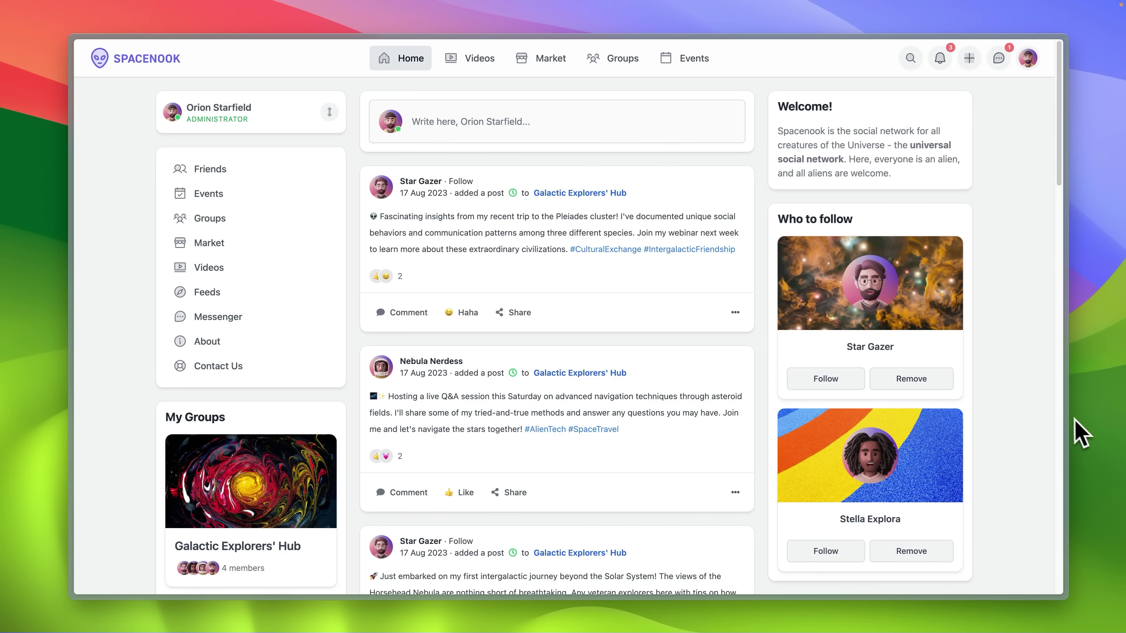
# Drag the browser's right edge left so the window is narrower and the Spacenook feed stays visible.
pyautogui.moveTo(1069, 415); pyautogui.dragTo(1024, 350)
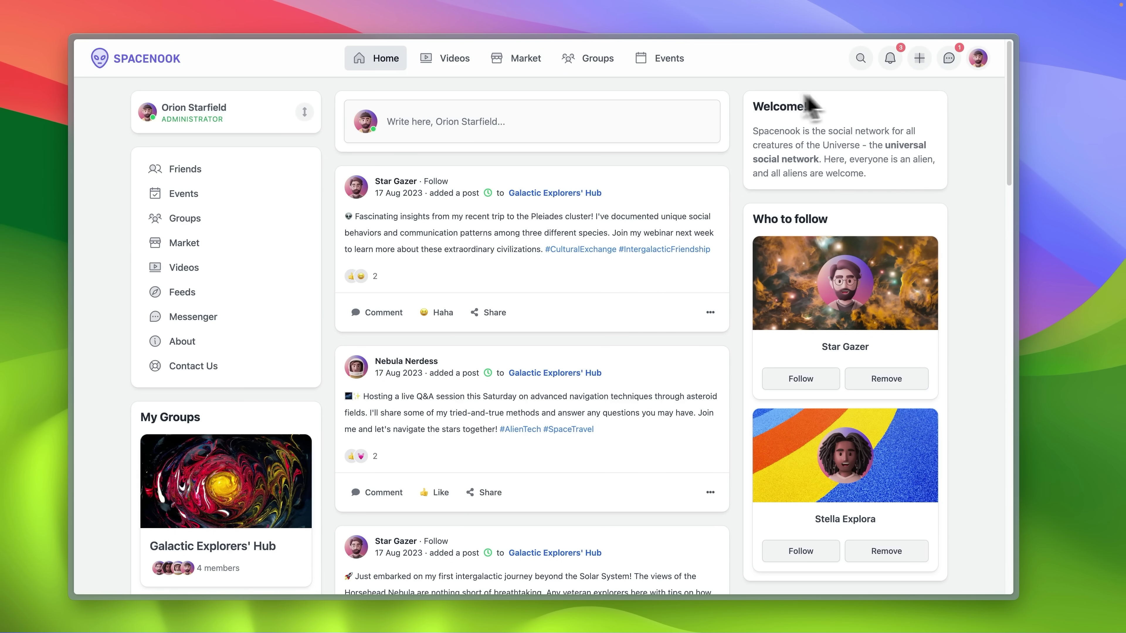
# Go into UNA Studio, install Ads from the Apps Market, then return to the Spacenook site.
pyautogui.click(975, 62)
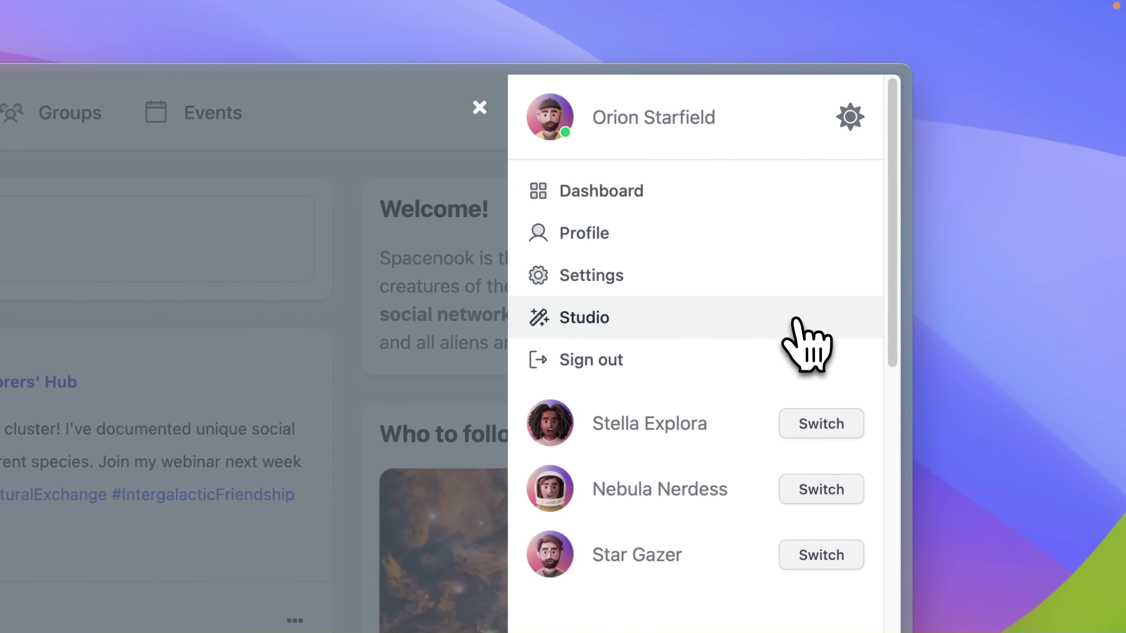
pyautogui.click(797, 320)
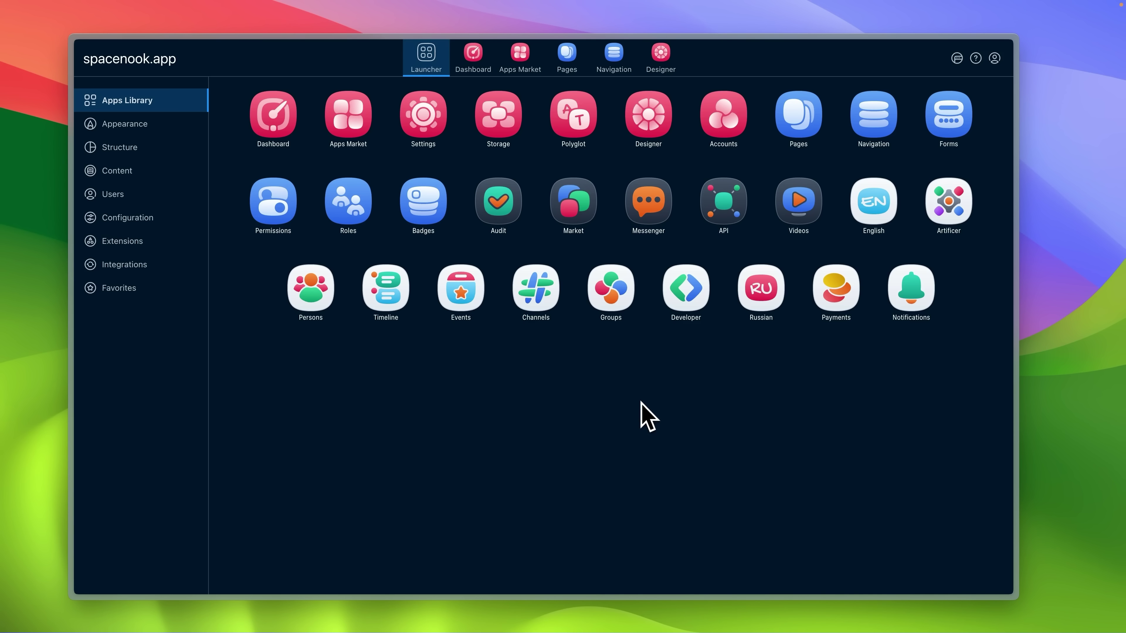
pyautogui.click(350, 130)
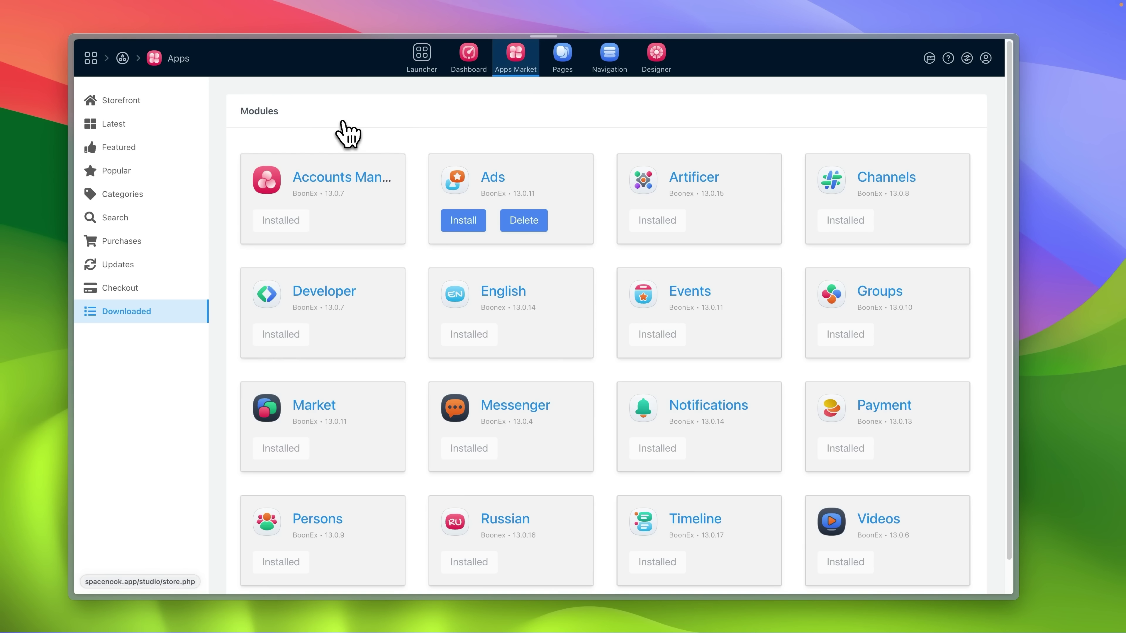
pyautogui.click(447, 218)
pyautogui.click(427, 67)
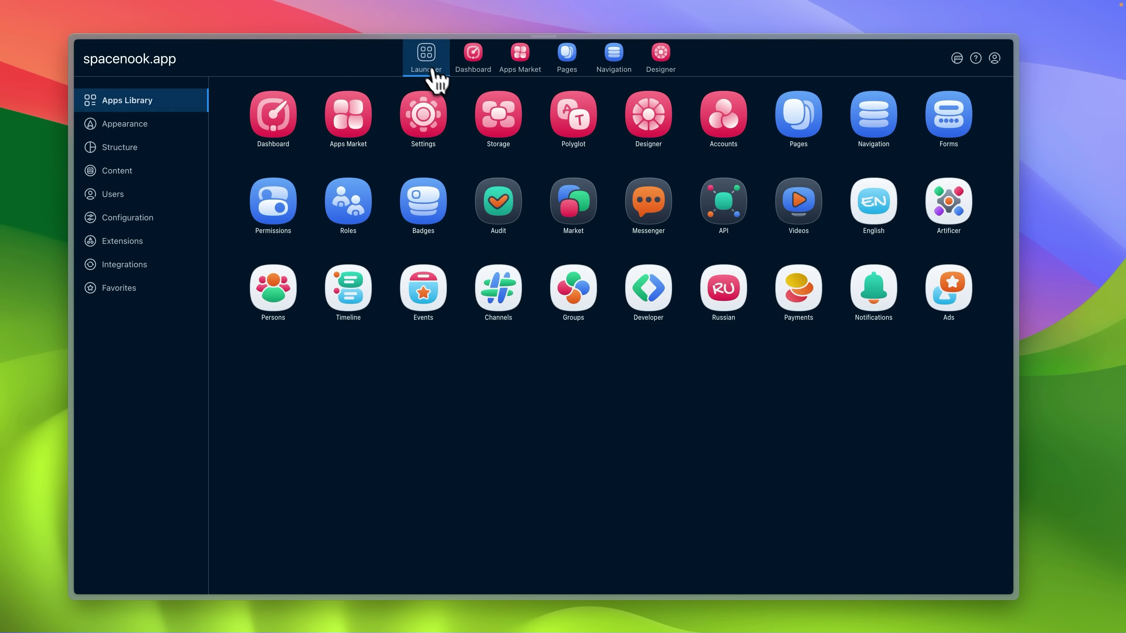
pyautogui.click(995, 58)
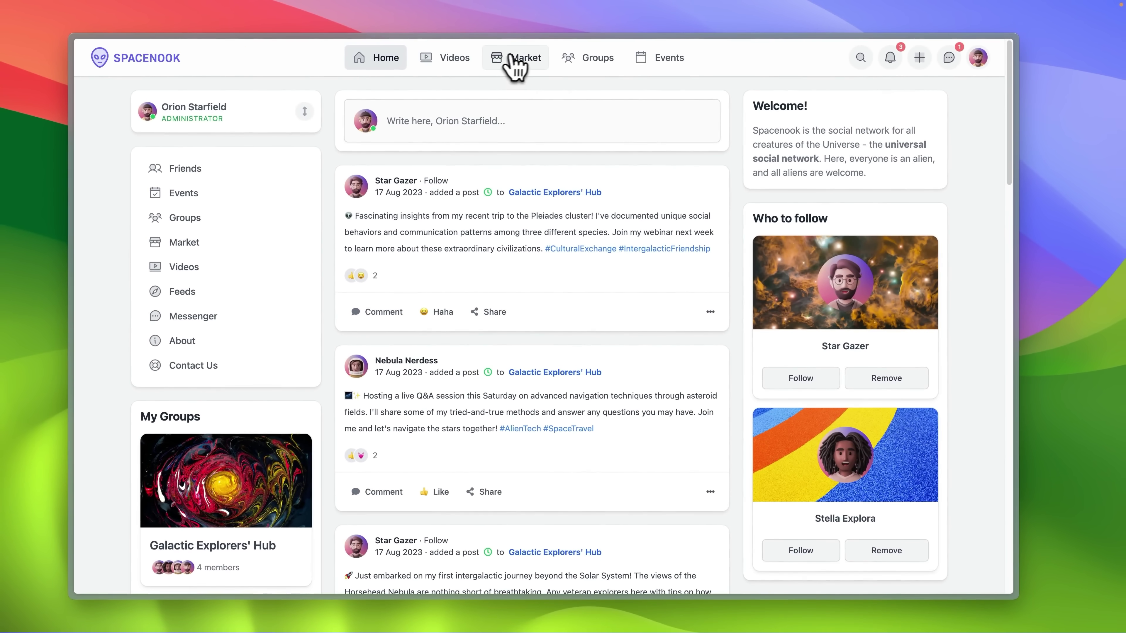
# Try the Write here composer, open and close the profile switcher, then view the + create menu.
pyautogui.scroll(-15, 604, 289)
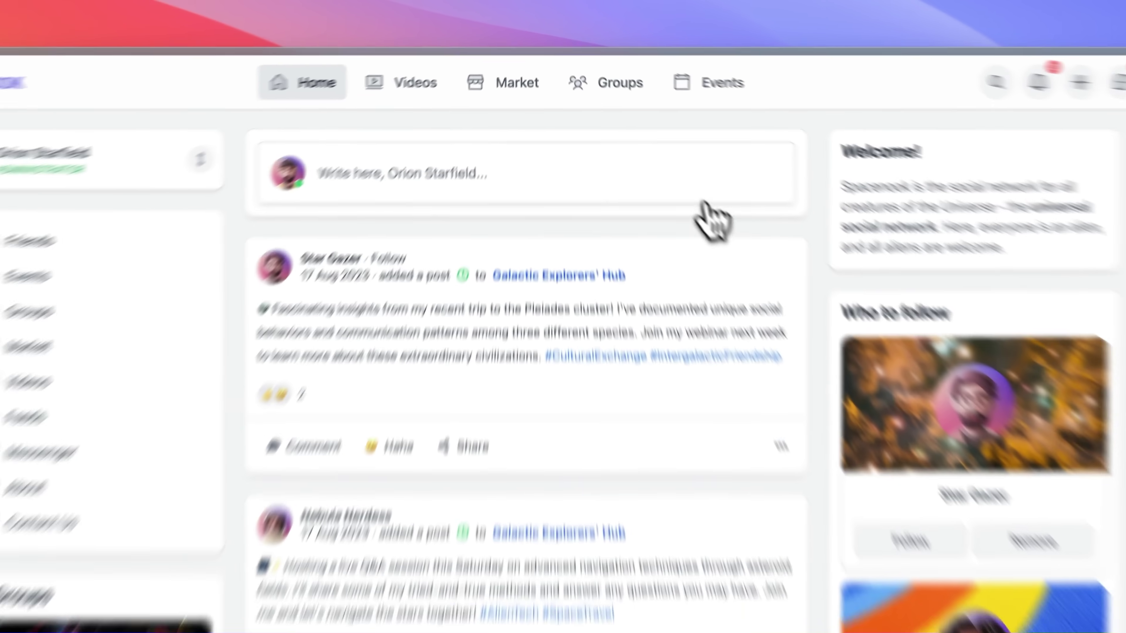
pyautogui.click(661, 133)
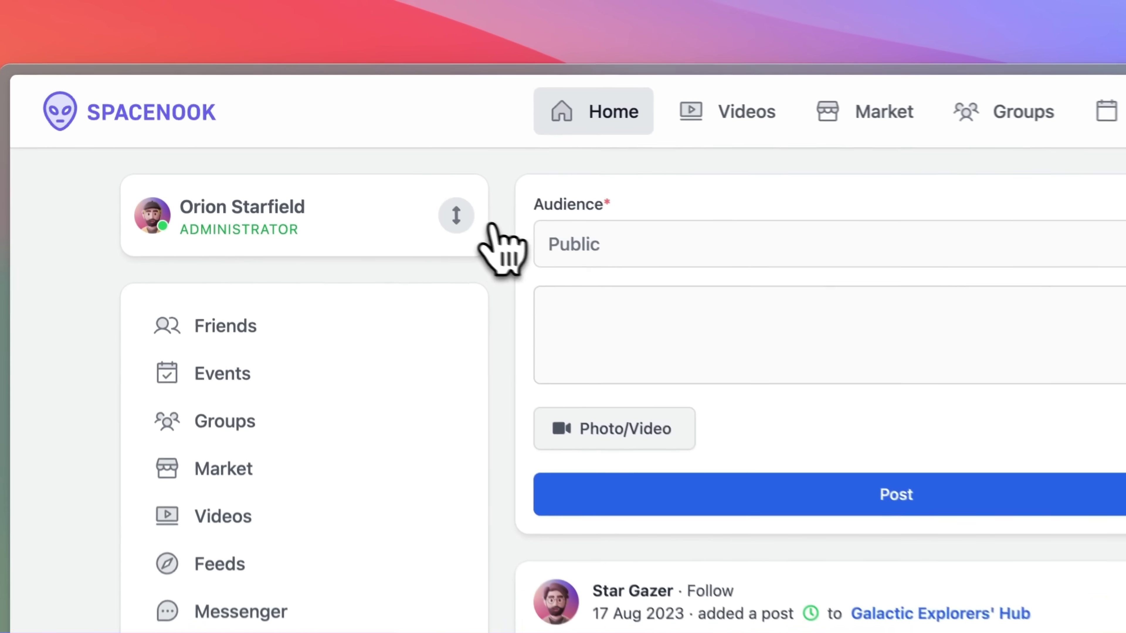
pyautogui.click(306, 112)
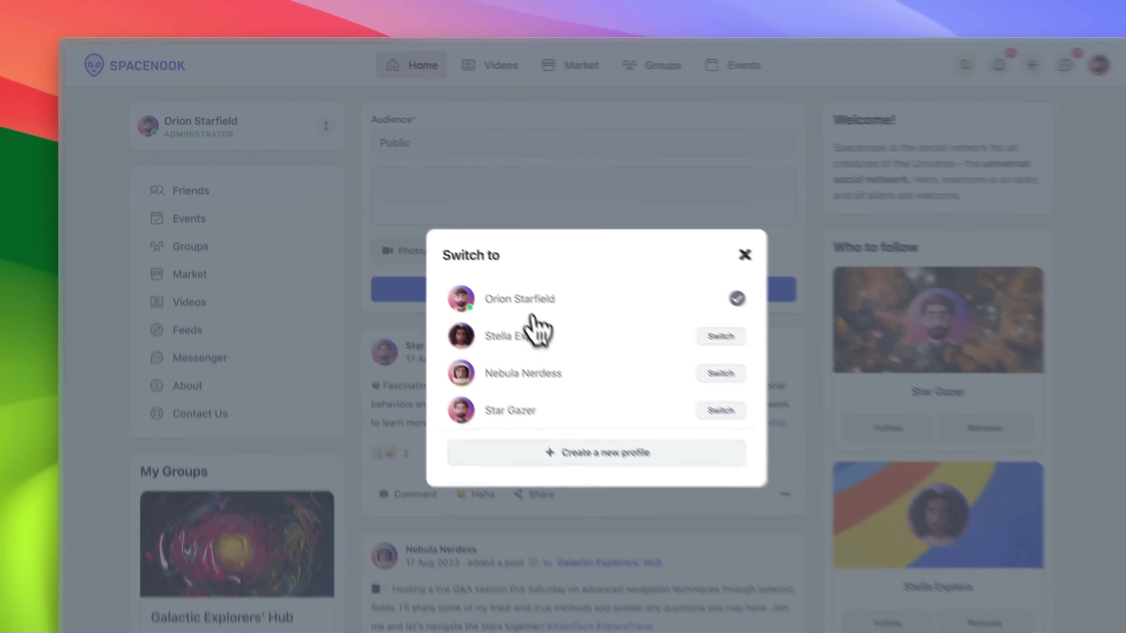
pyautogui.click(967, 603)
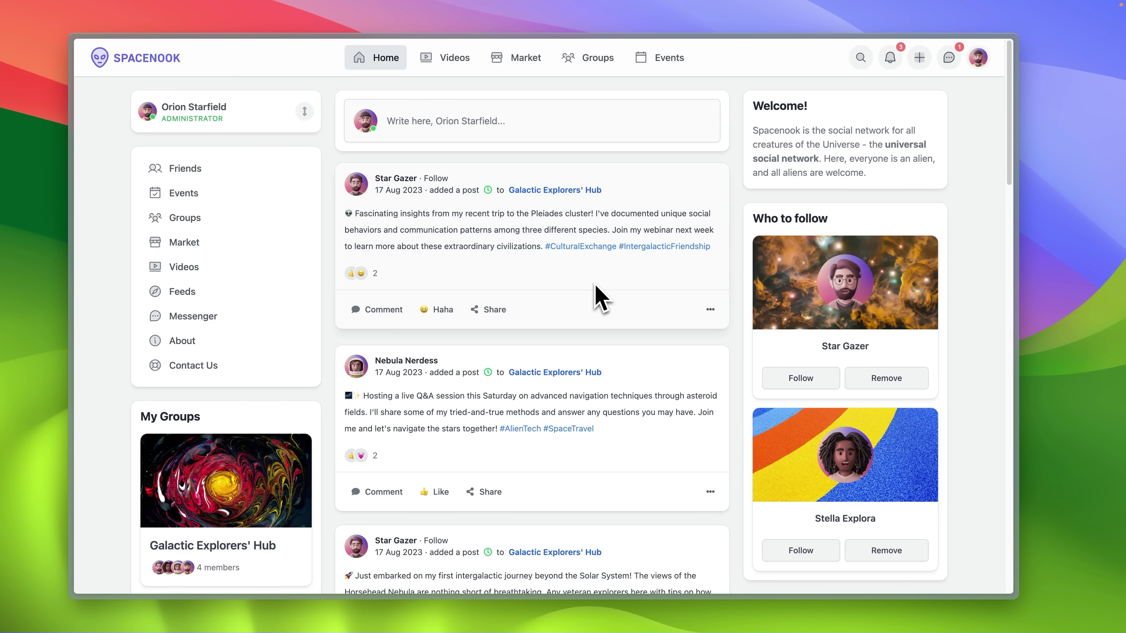
pyautogui.scroll(-15, 599, 298)
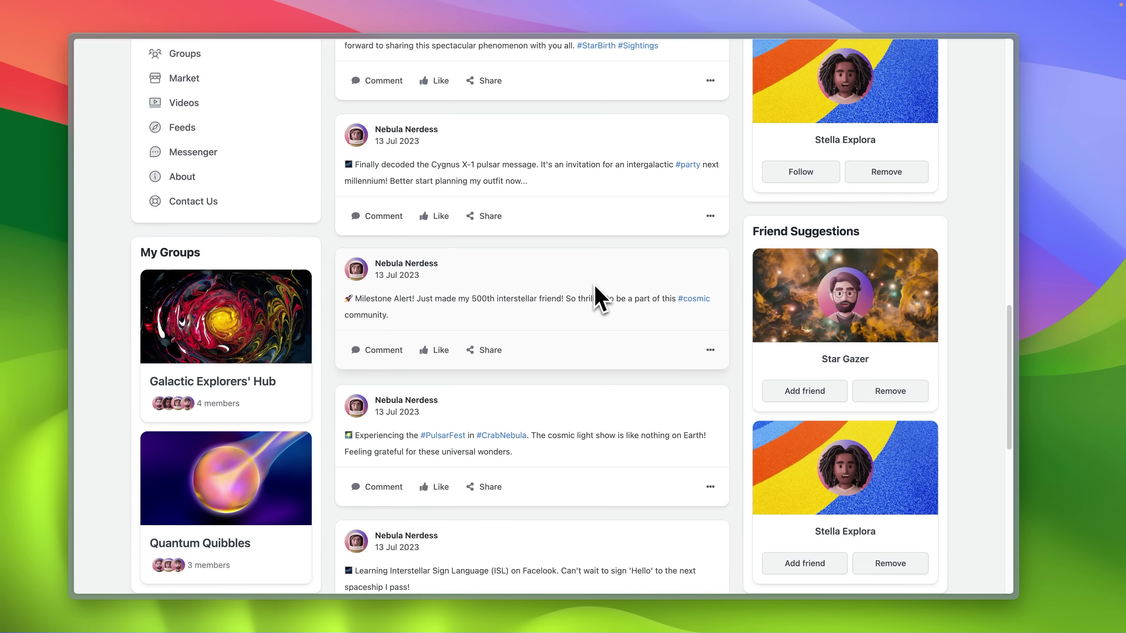
pyautogui.scroll(20, 599, 297)
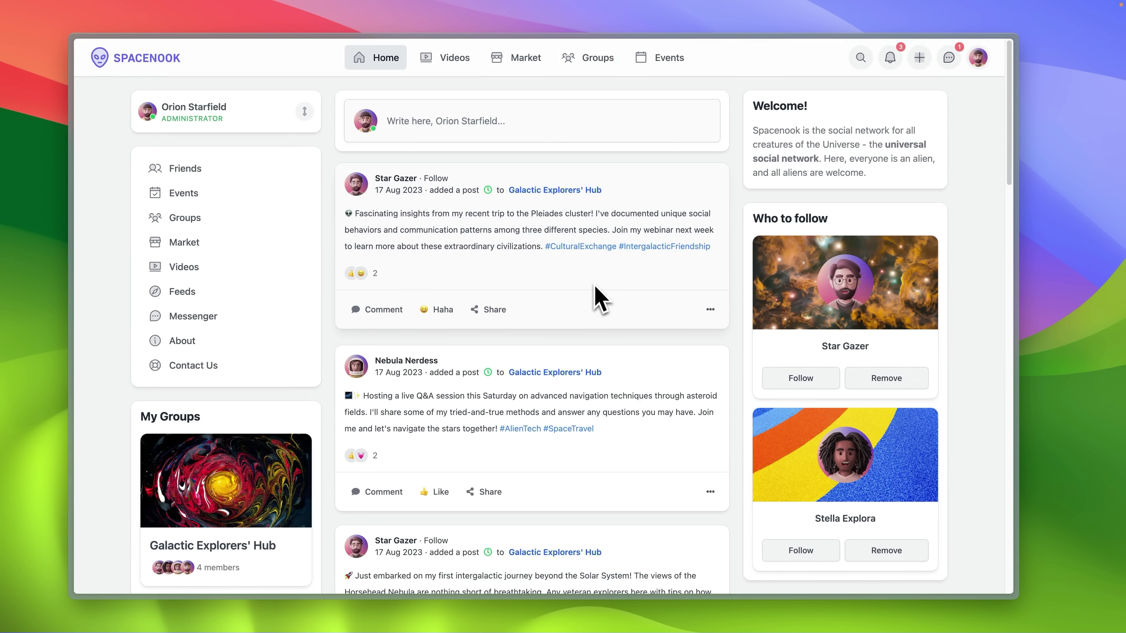
pyautogui.click(920, 60)
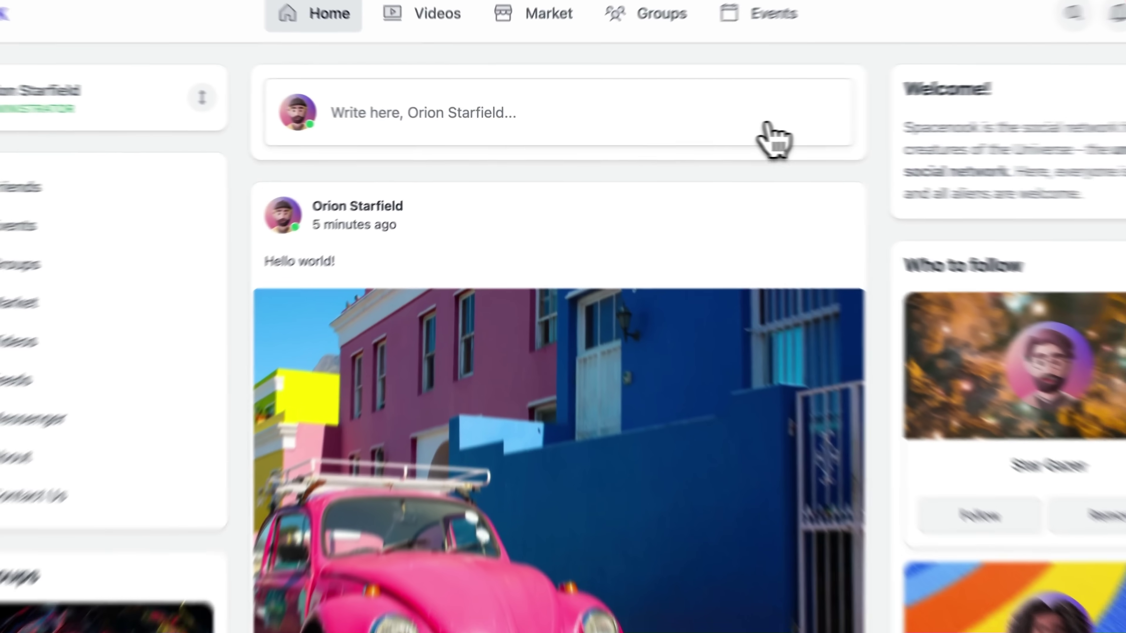
# Post 'Hey Galactic explorers!' with the audience set to the Quantum Quibbles group.
pyautogui.click(676, 132)
pyautogui.write('Hey Galactic explorers!')
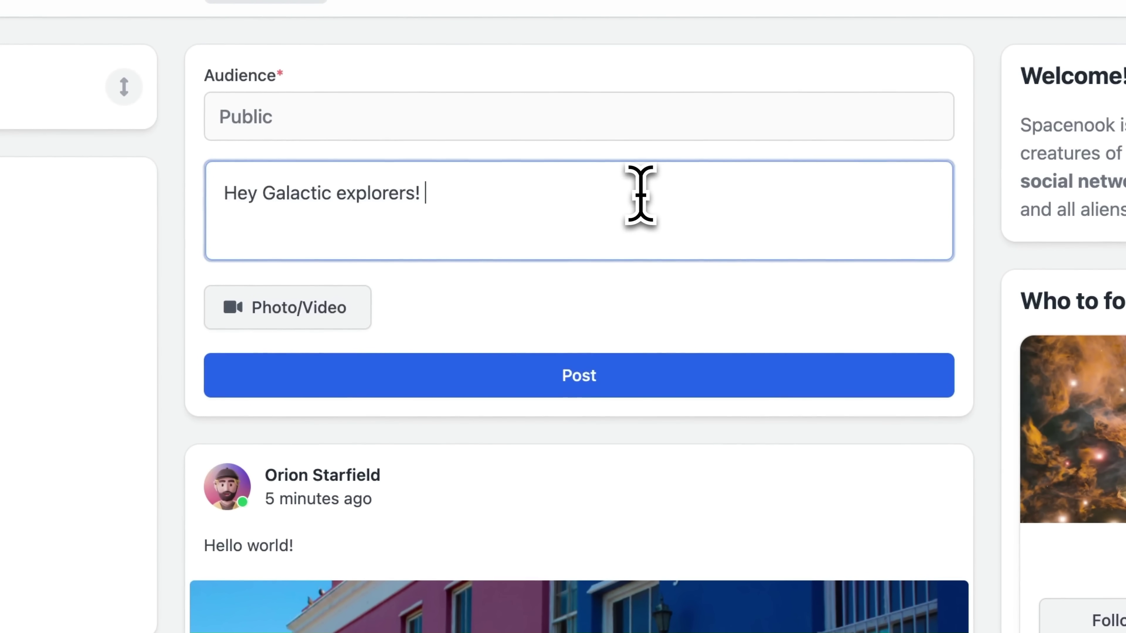
pyautogui.click(298, 139)
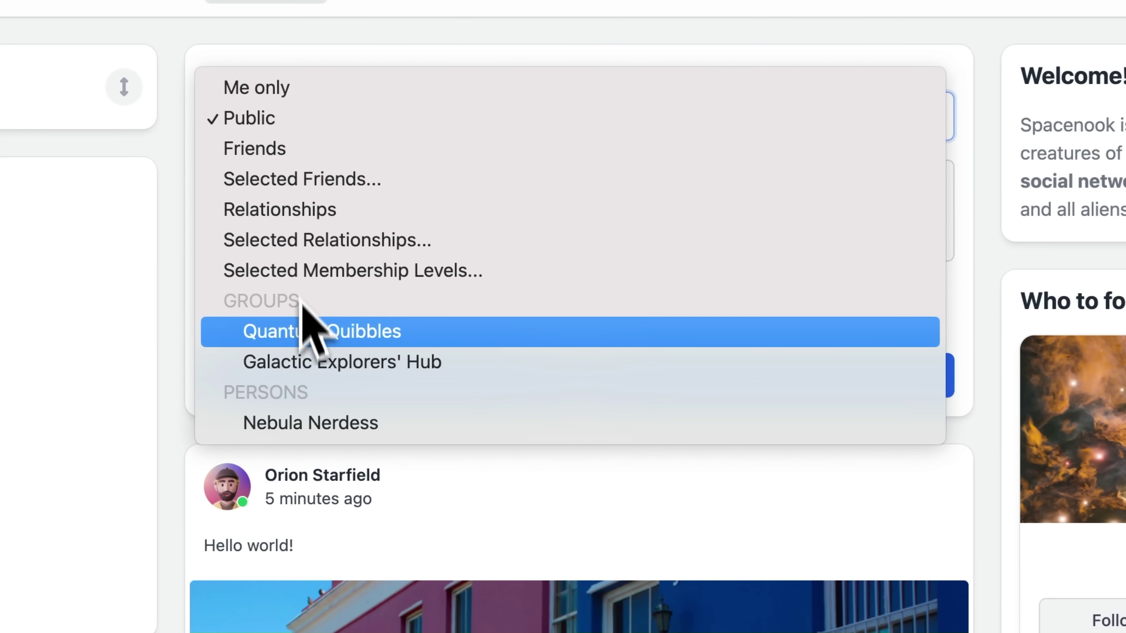
pyautogui.click(303, 331)
pyautogui.click(312, 375)
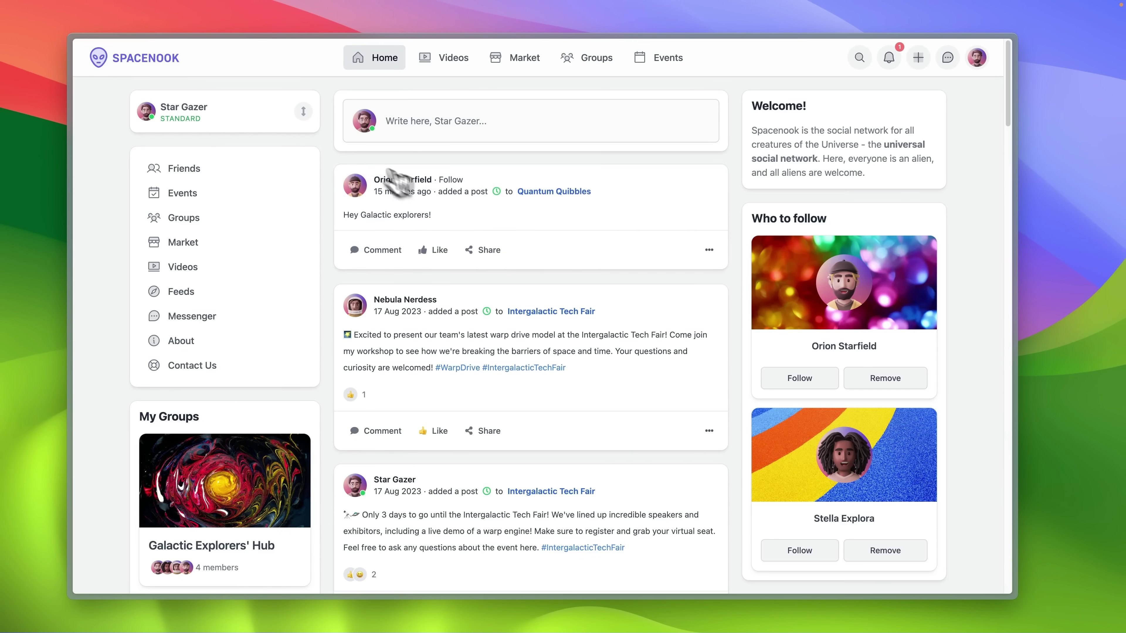
pyautogui.click(303, 111)
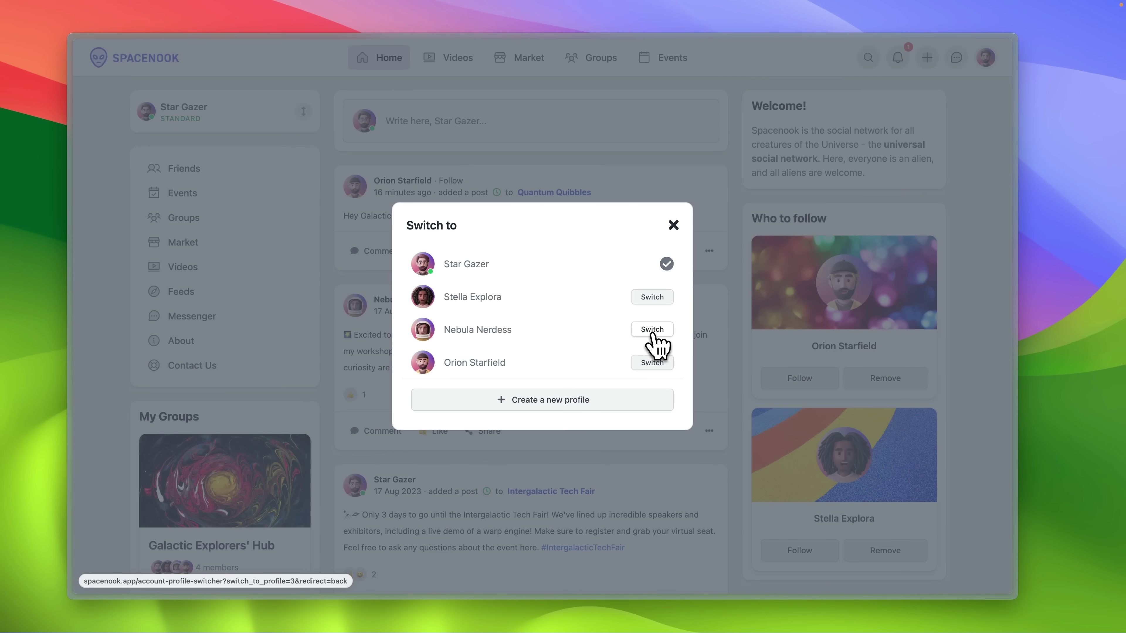
pyautogui.click(653, 333)
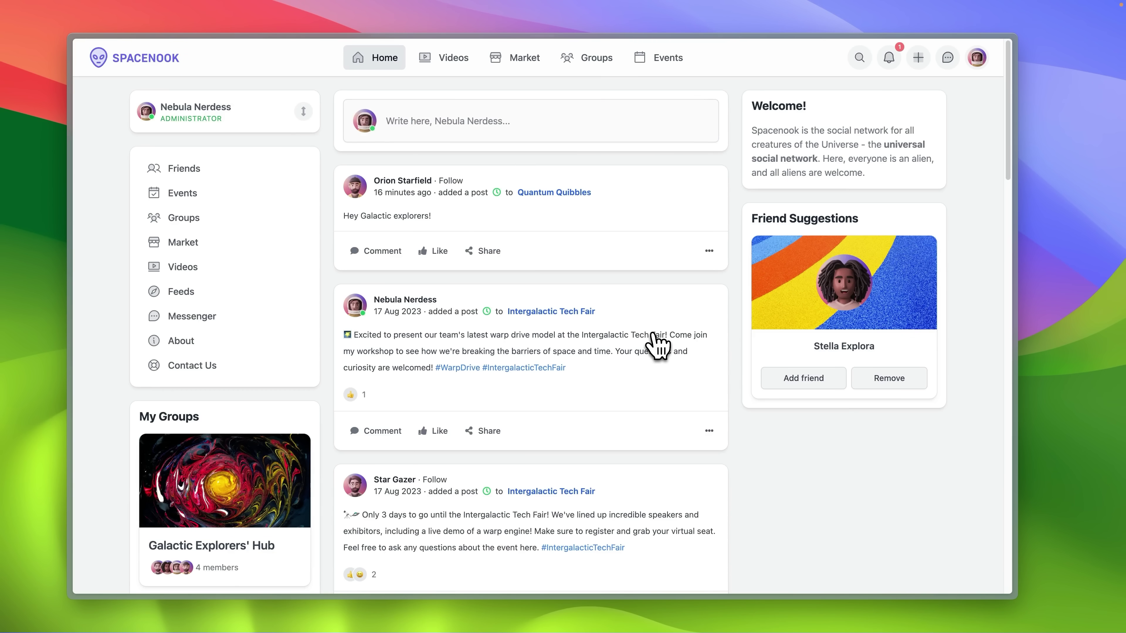
pyautogui.scroll(-10, 652, 334)
pyautogui.scroll(15, 621, 310)
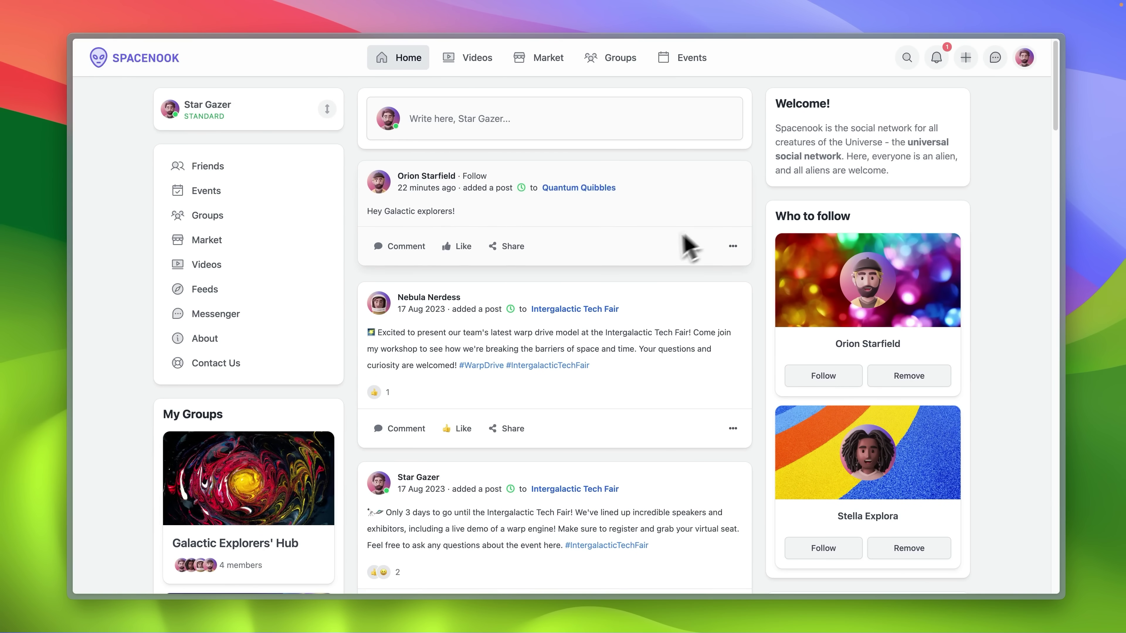
pyautogui.scroll(-5, 653, 276)
pyautogui.scroll(10, 654, 277)
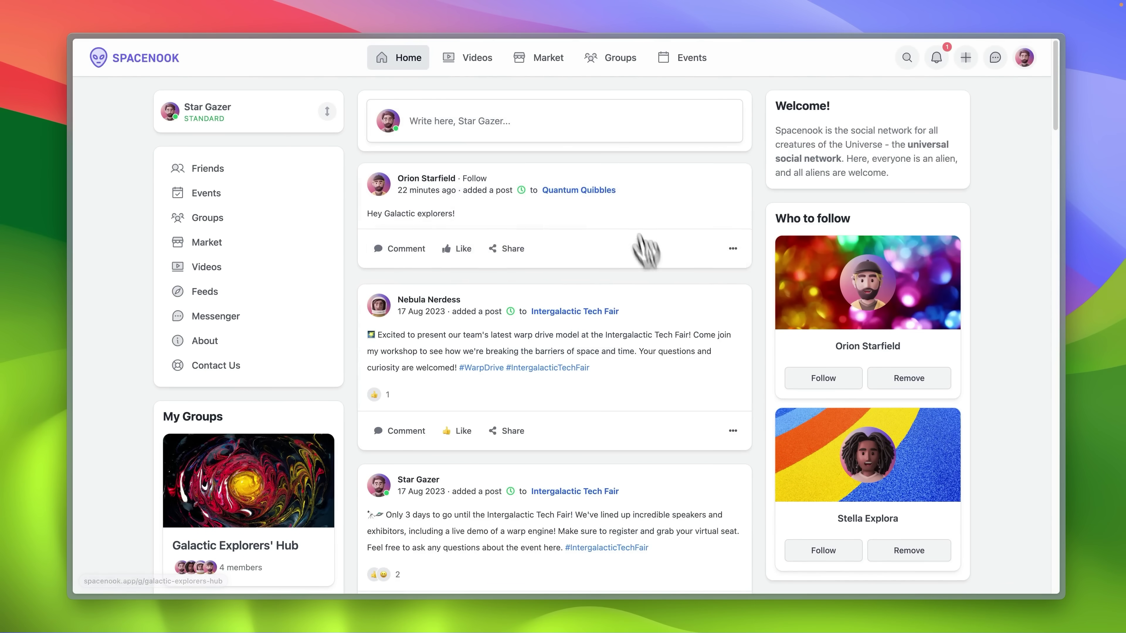
# Publish the public update 'I'm an update!' and scroll down through the feed.
pyautogui.click(572, 121)
pyautogui.click(541, 167)
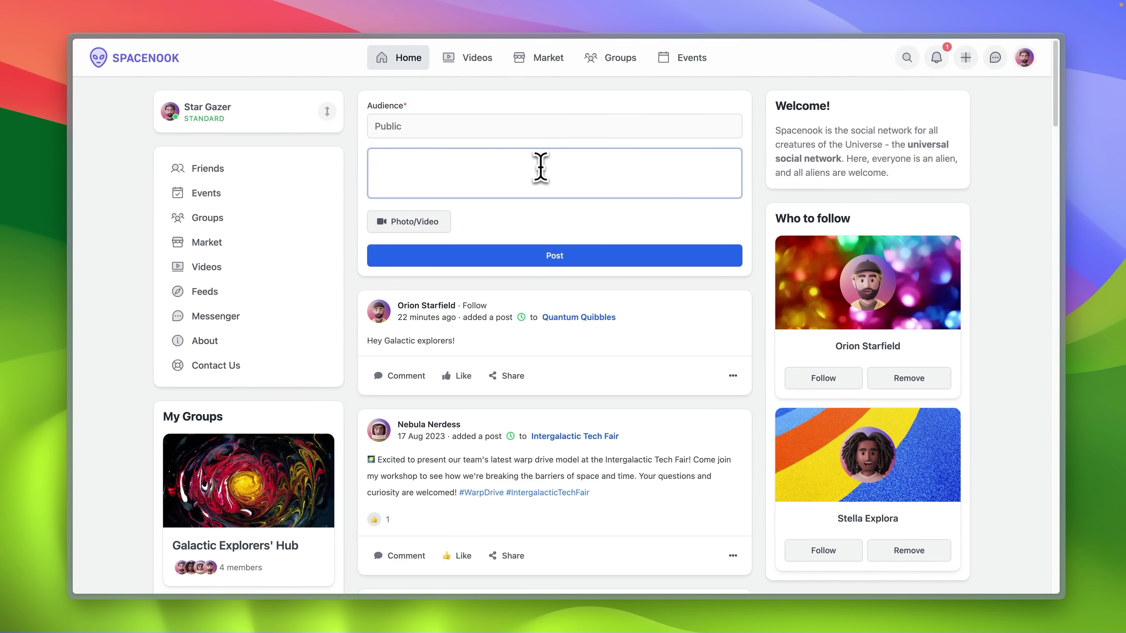
pyautogui.click(534, 252)
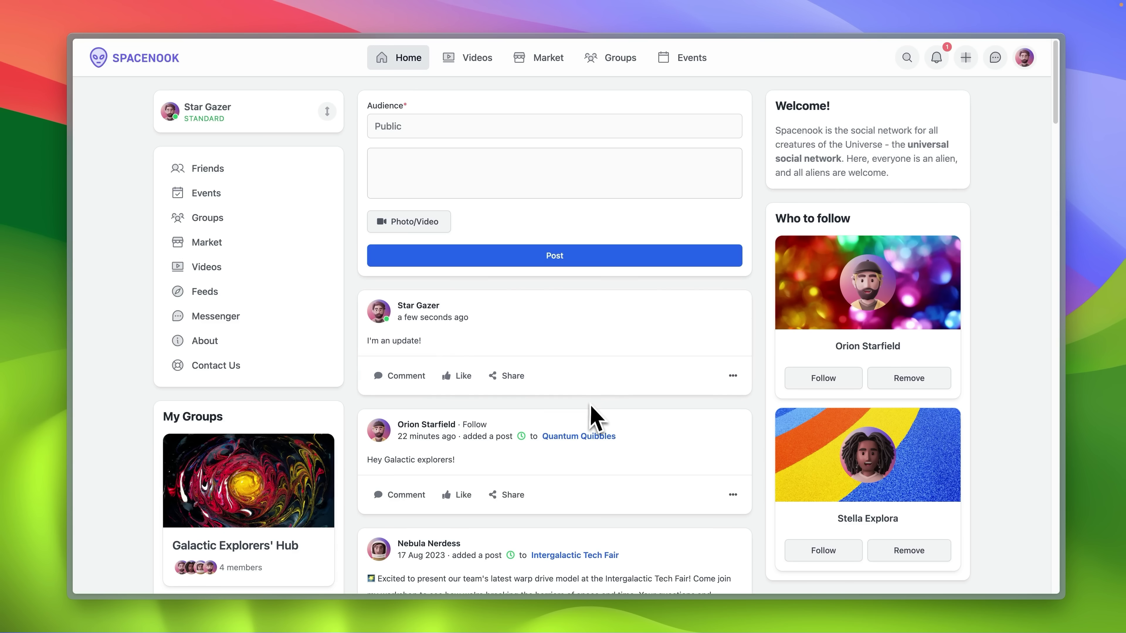
pyautogui.scroll(-15, 591, 405)
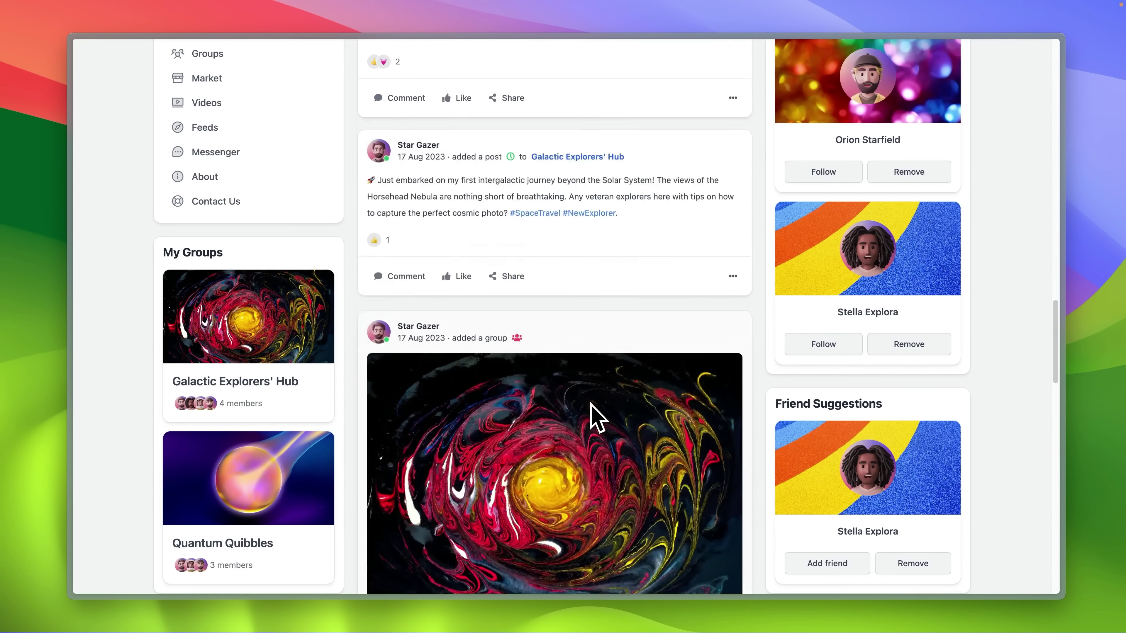
pyautogui.scroll(-10, 591, 405)
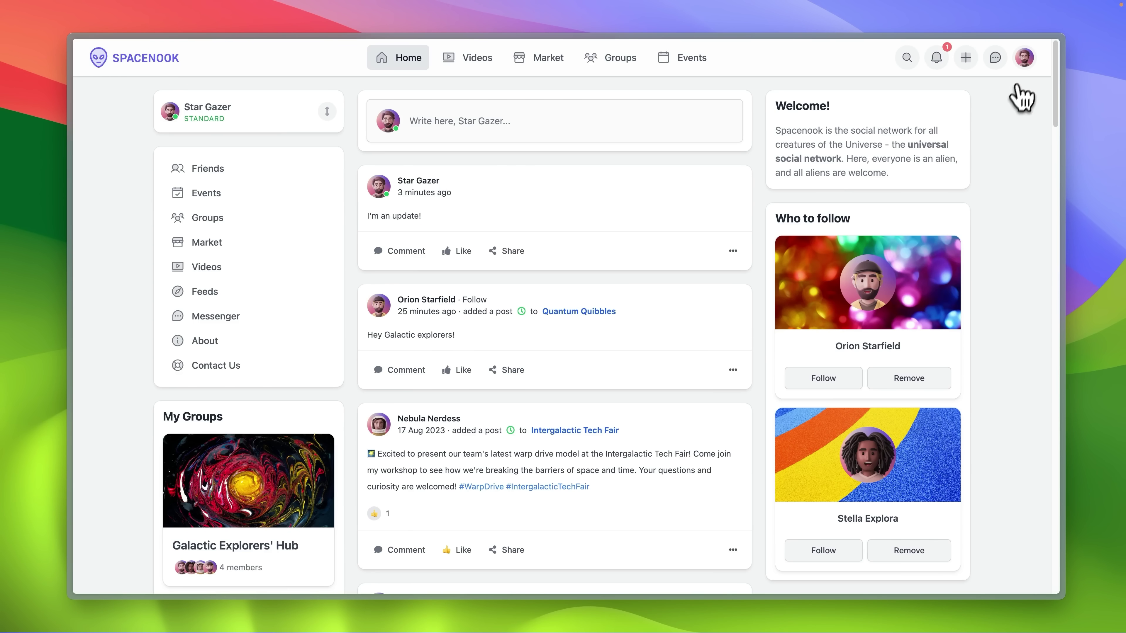
# Open Studio from the avatar's profile panel to reach the spacenook.app Apps Library.
pyautogui.click(1025, 59)
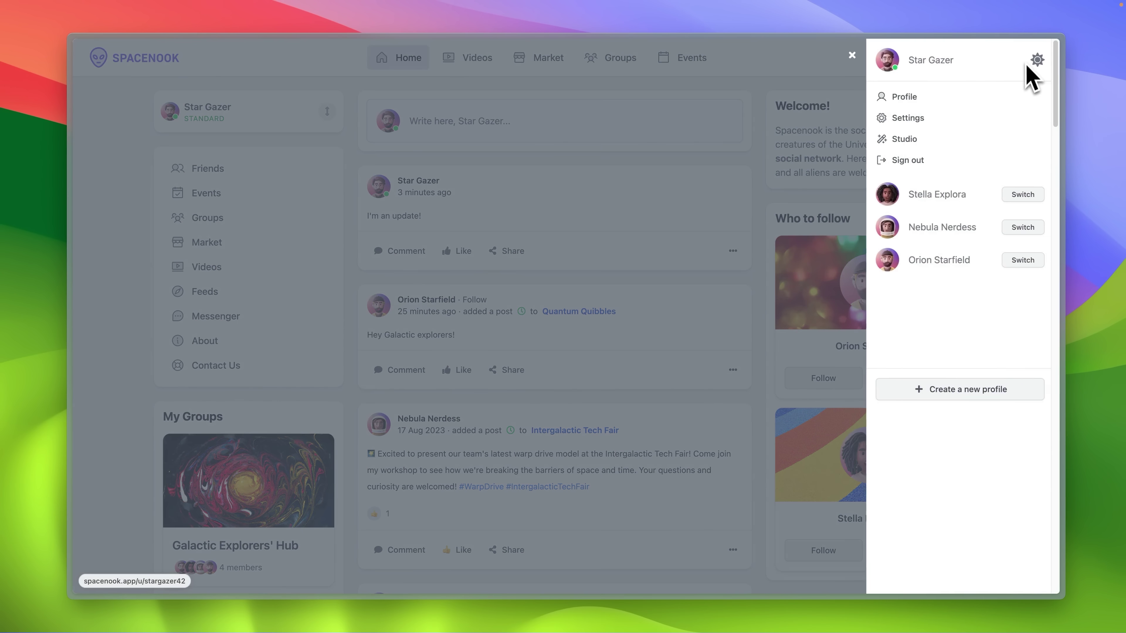
pyautogui.click(946, 152)
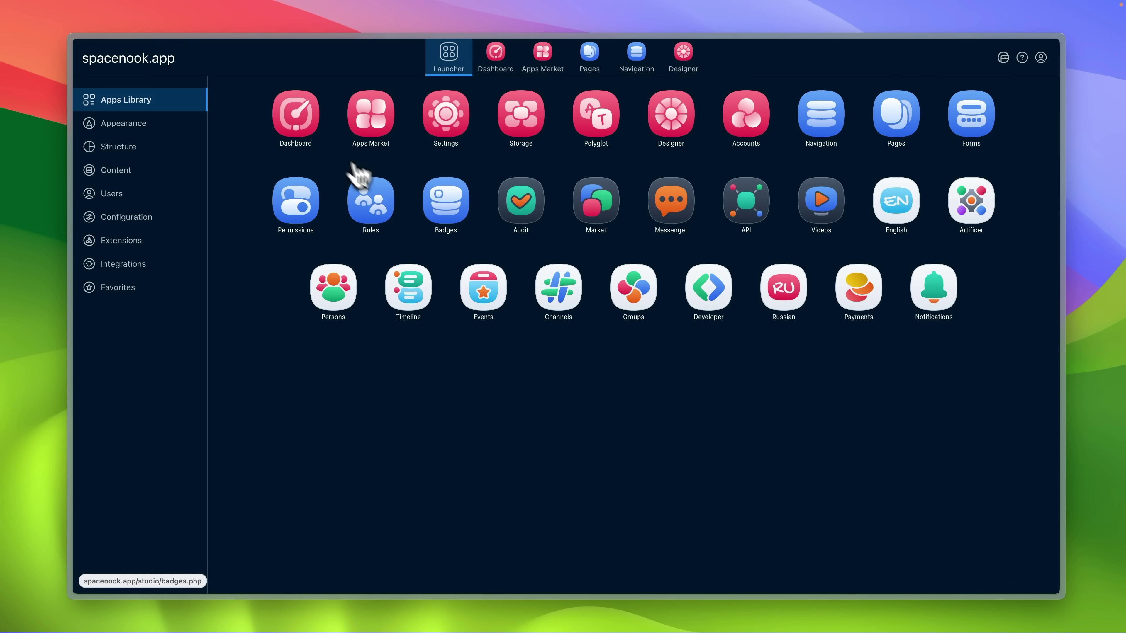
# Check the site status dashboard, then go from the Launcher grid to the Apps Market's downloaded modules.
pyautogui.click(292, 124)
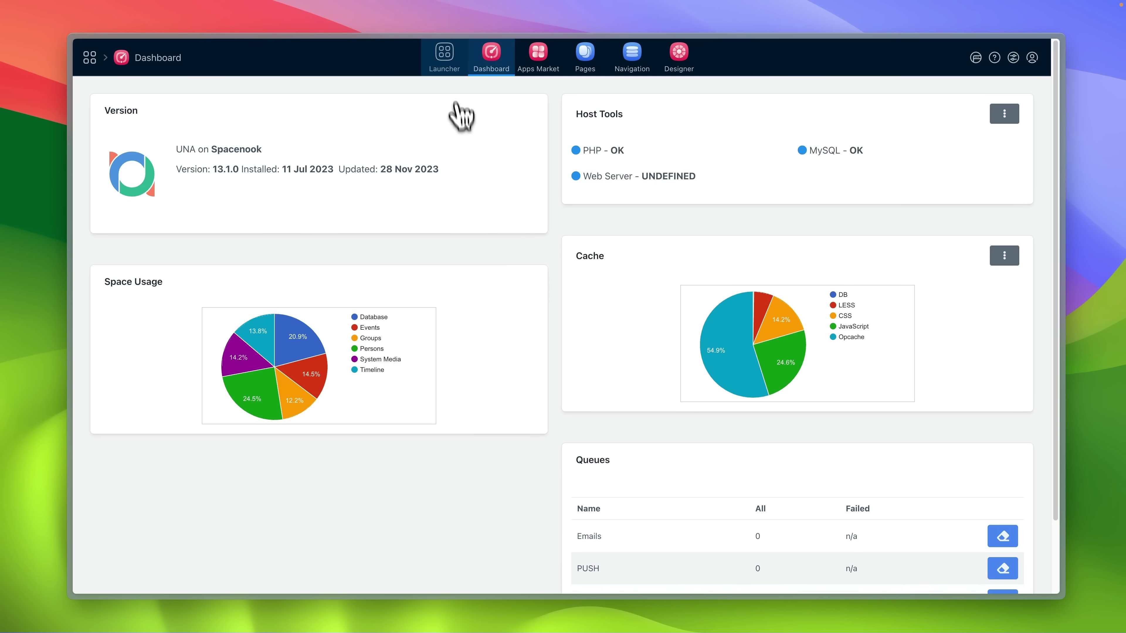
pyautogui.click(448, 60)
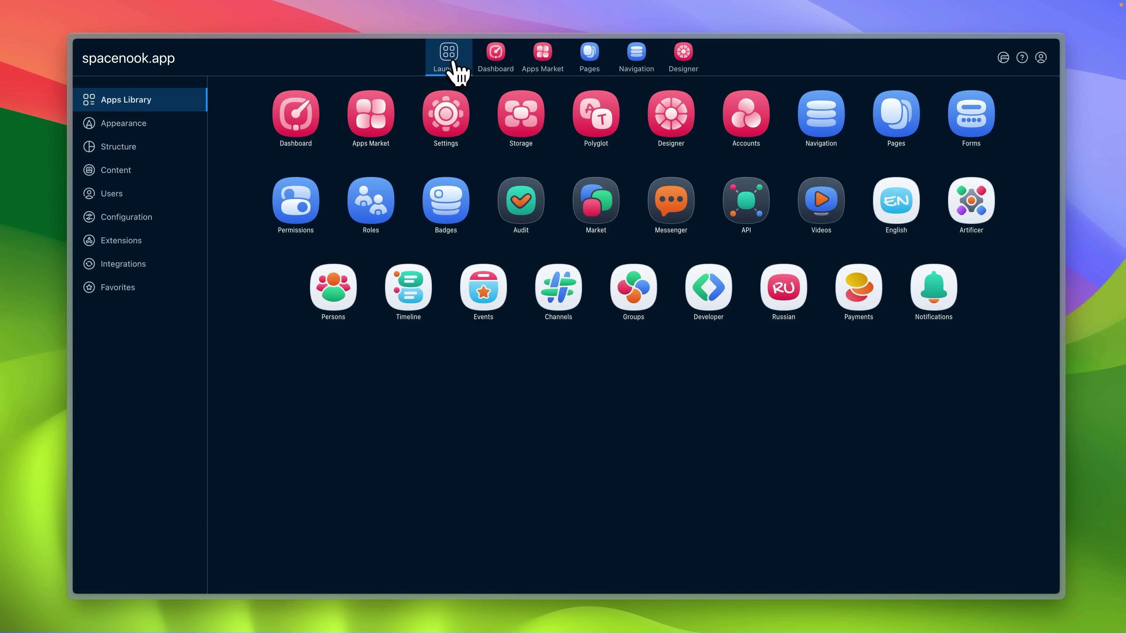
pyautogui.click(370, 130)
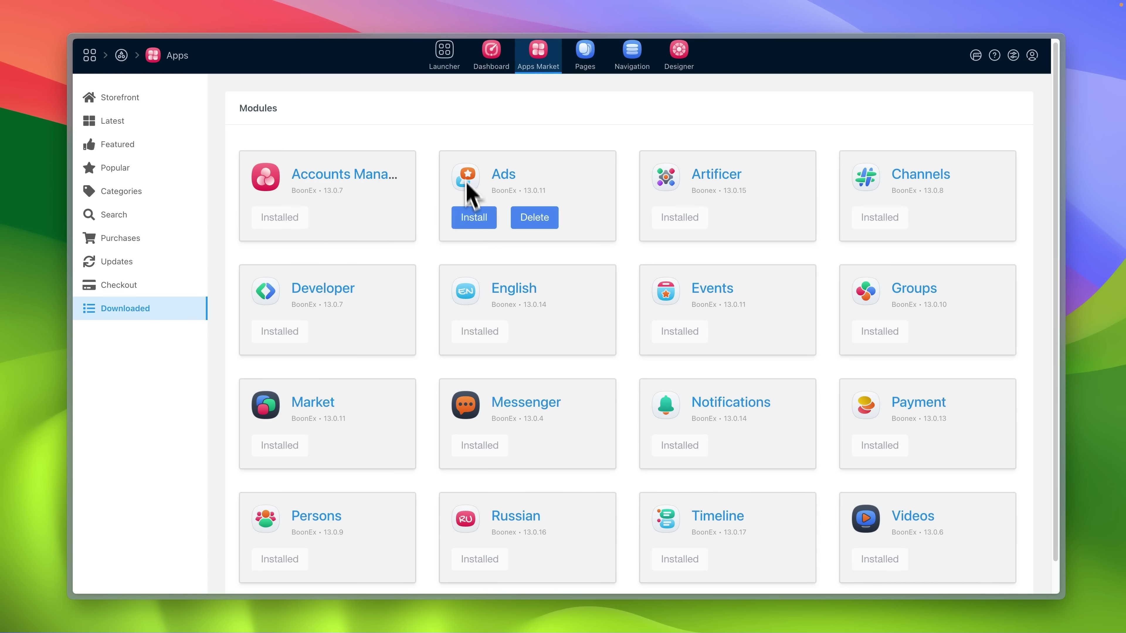
# Browse the System settings, toggling CACHE, then the Events settings and the Storage file list's Add form.
pyautogui.click(450, 66)
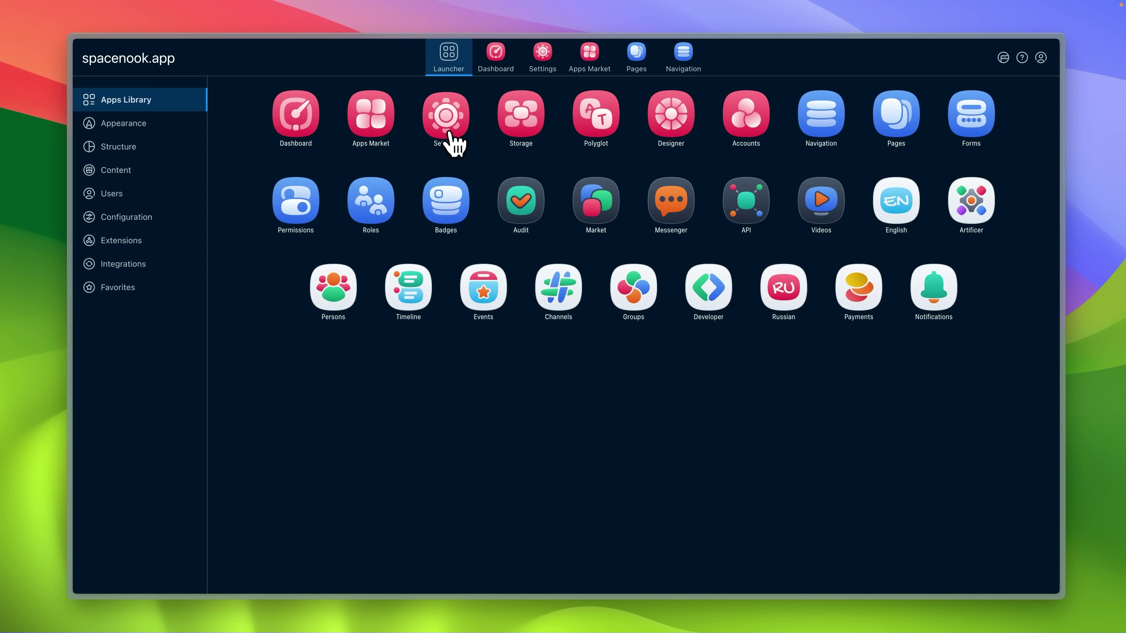
pyautogui.click(449, 130)
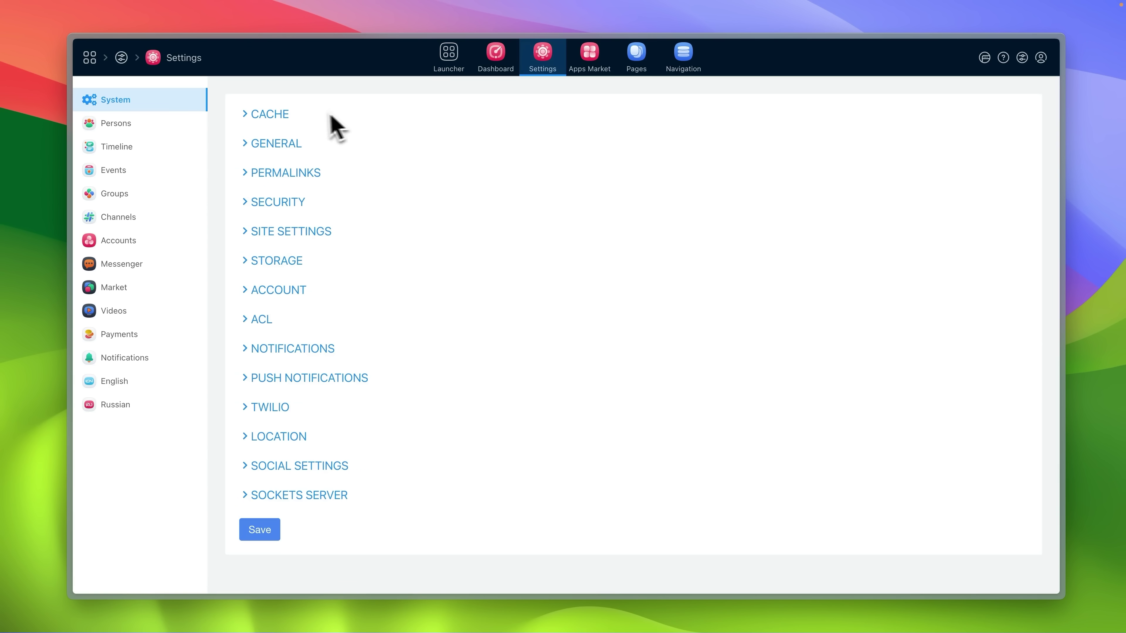
pyautogui.click(277, 116)
pyautogui.click(277, 116)
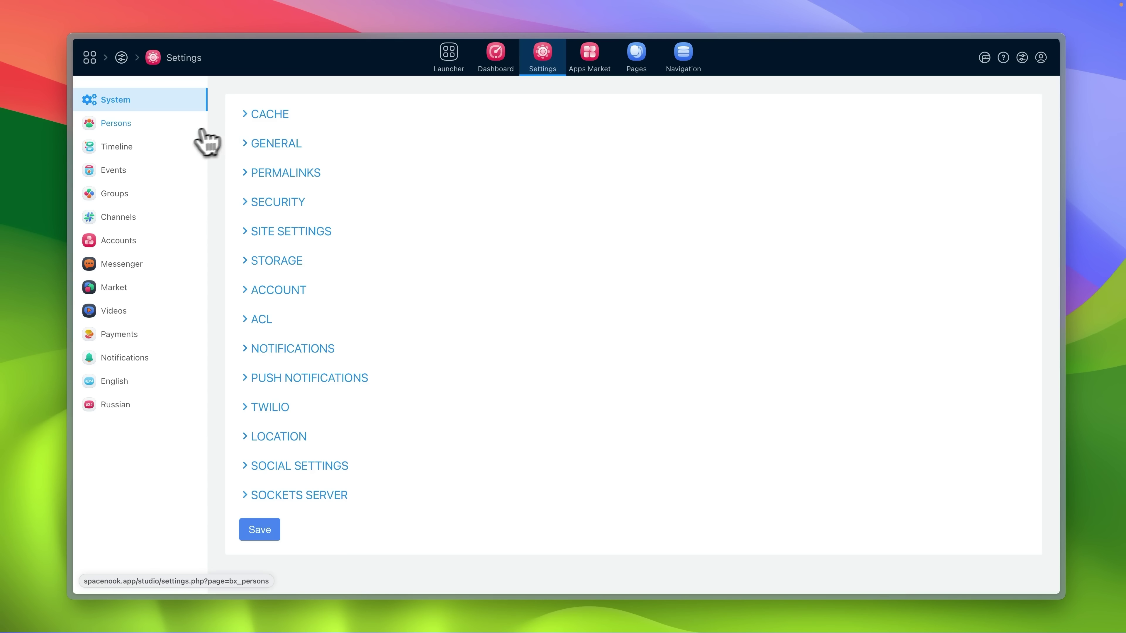
pyautogui.click(121, 180)
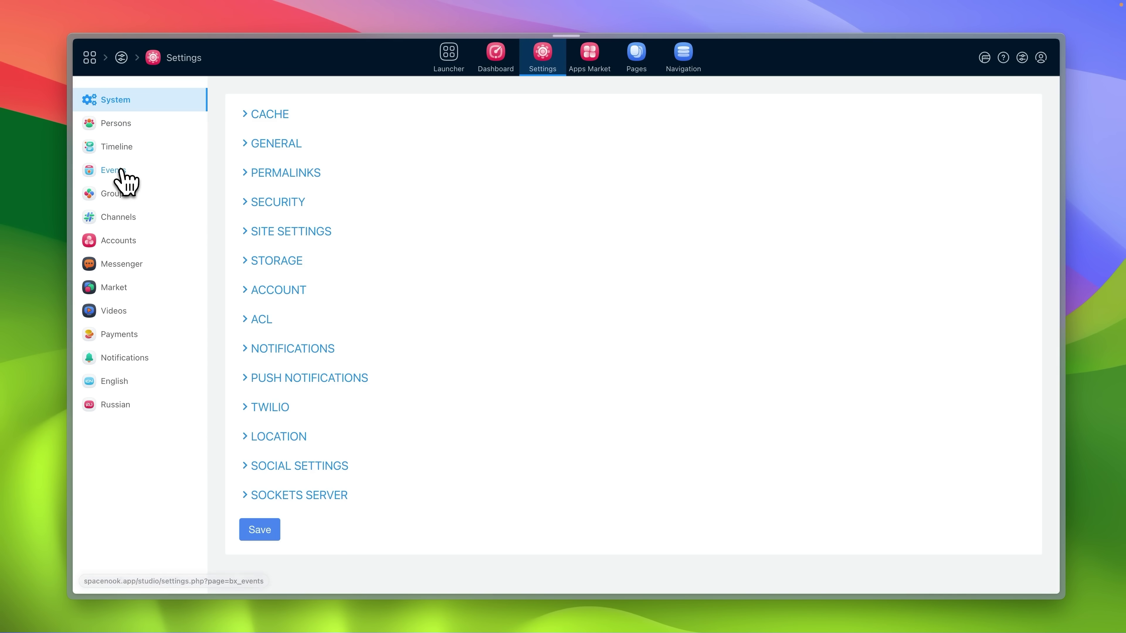
pyautogui.scroll(-10, 266, 226)
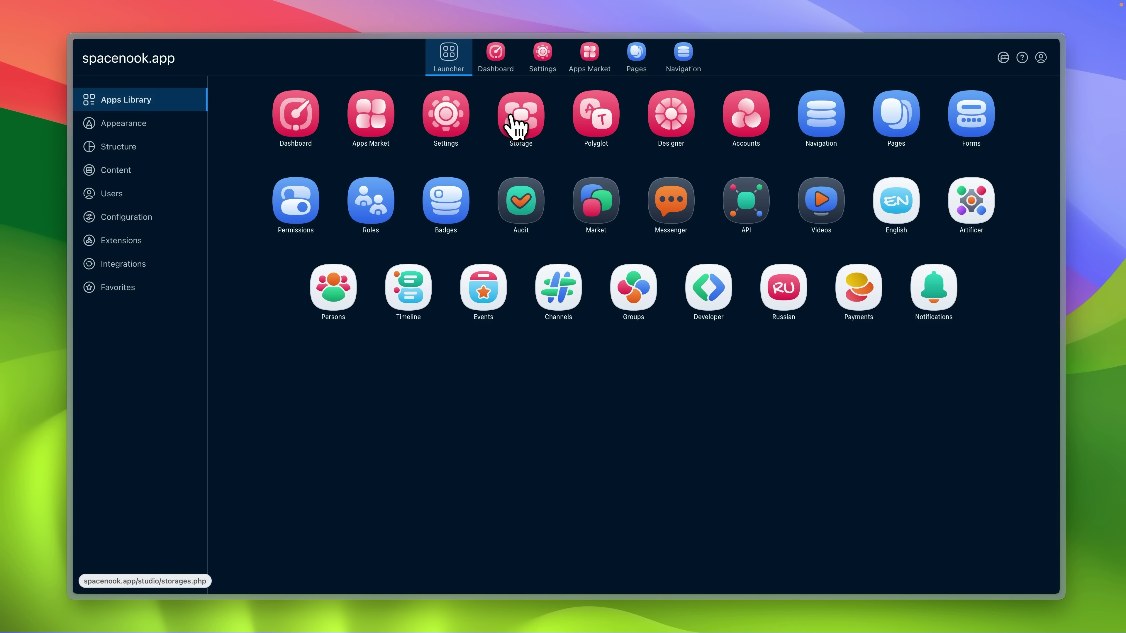
pyautogui.click(515, 127)
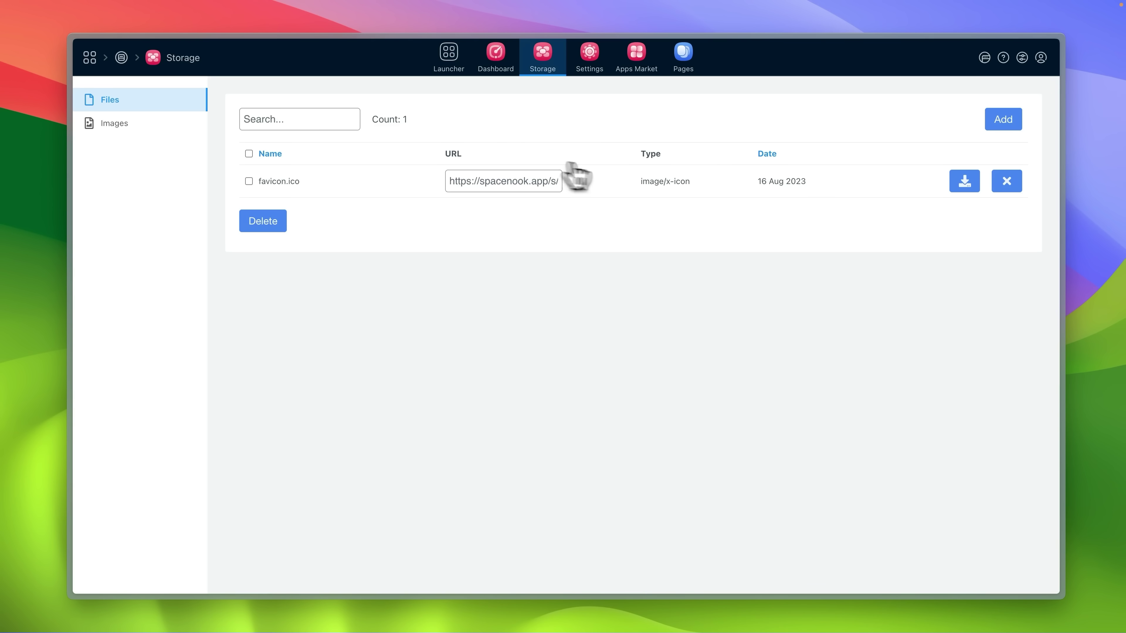
pyautogui.click(995, 121)
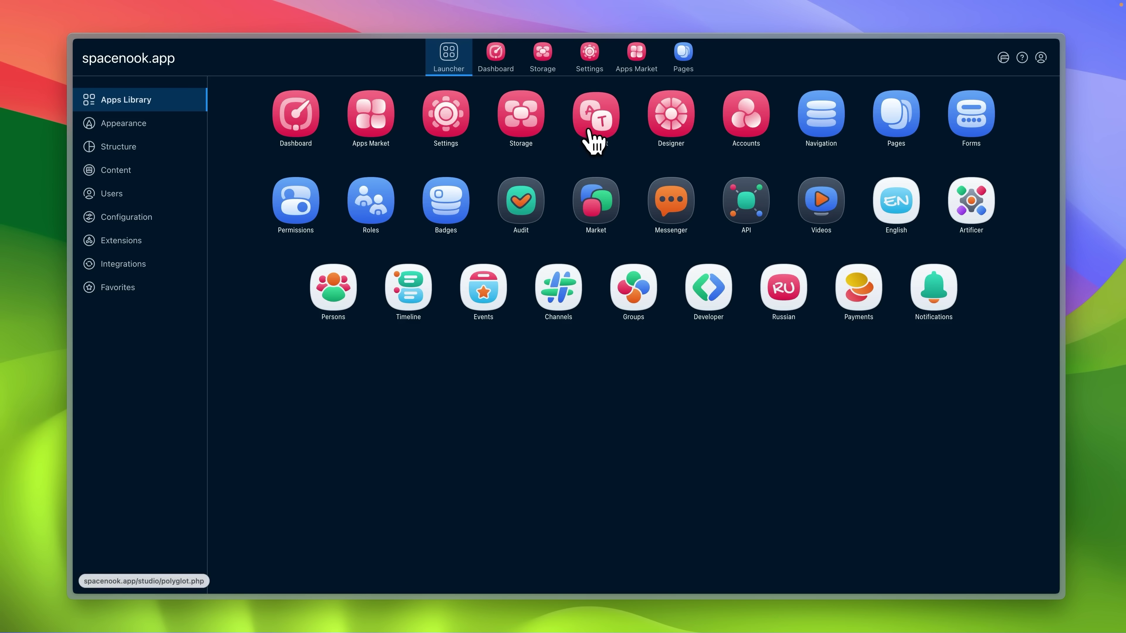
# Open Polyglot, list its 8350 translation keys, then switch back to its language settings.
pyautogui.click(591, 132)
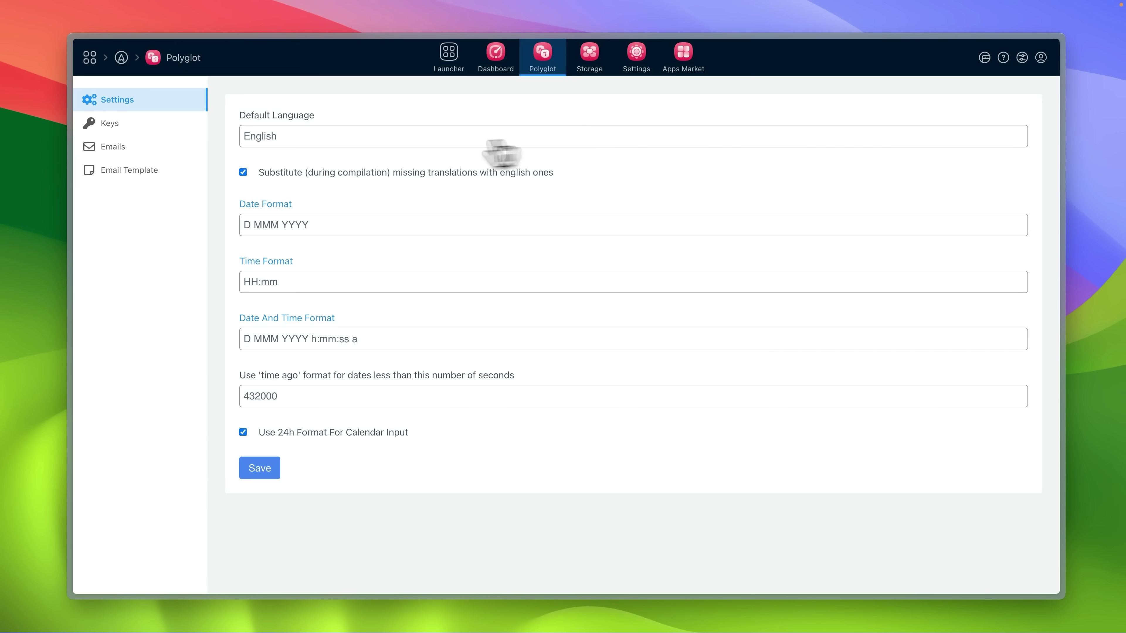
pyautogui.click(128, 127)
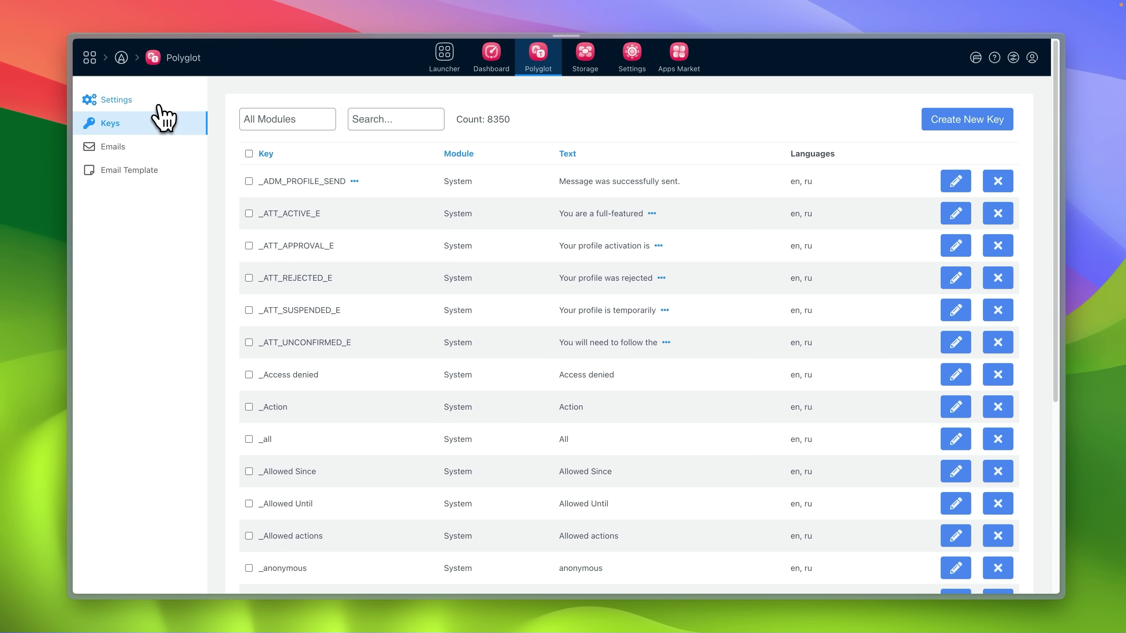
pyautogui.click(159, 106)
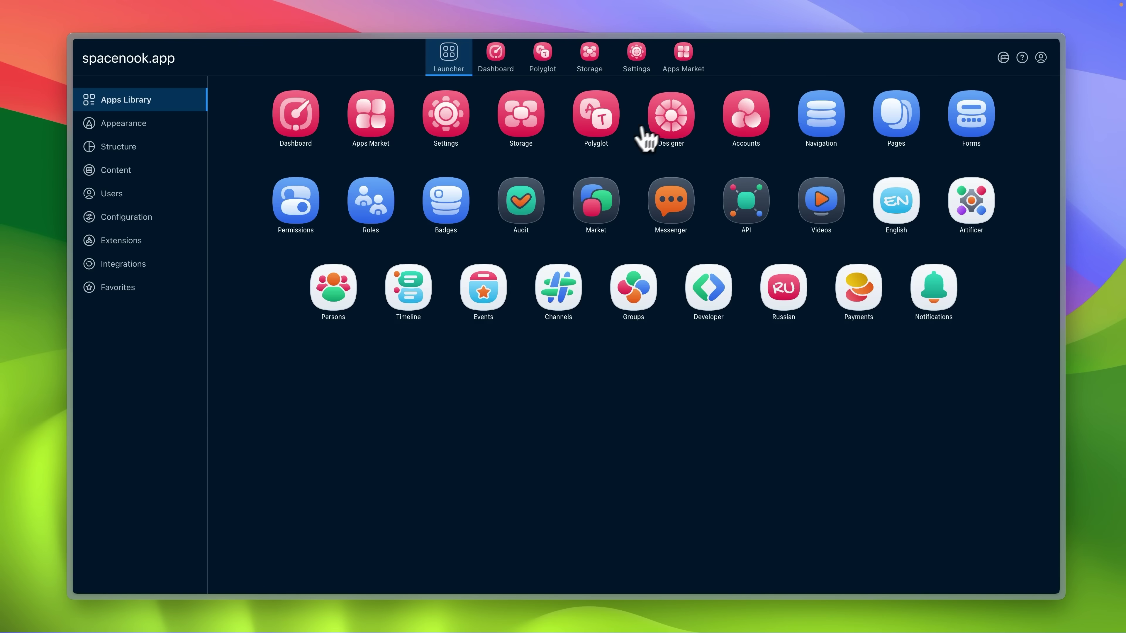
# View Designer's template and page type settings, then its Logo, Site Icon and Cover pages.
pyautogui.click(645, 131)
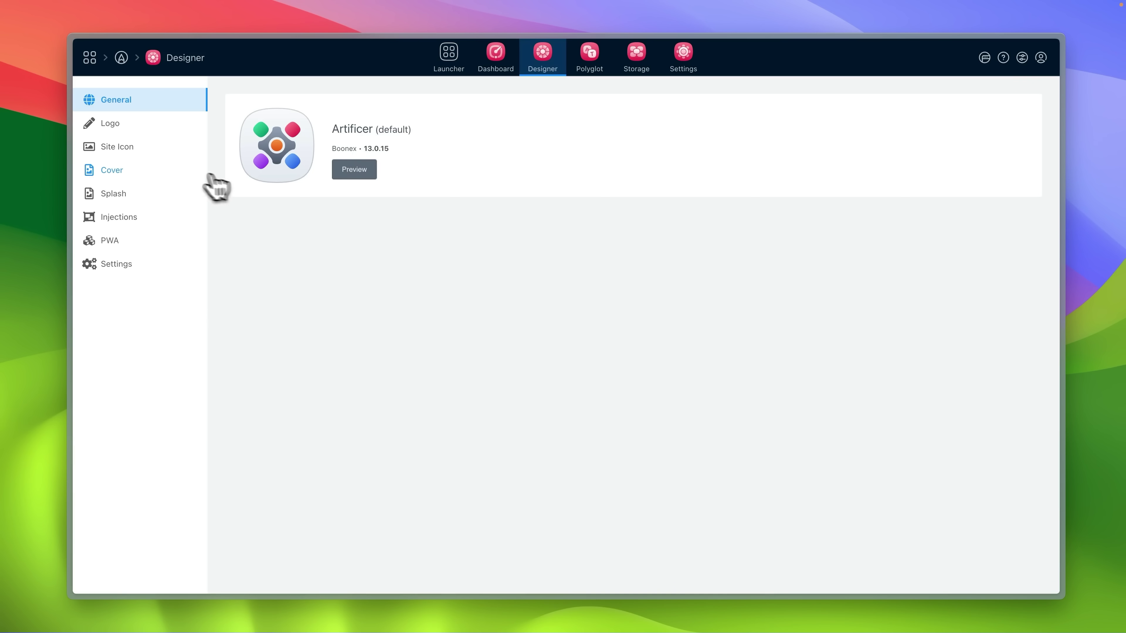
pyautogui.click(124, 260)
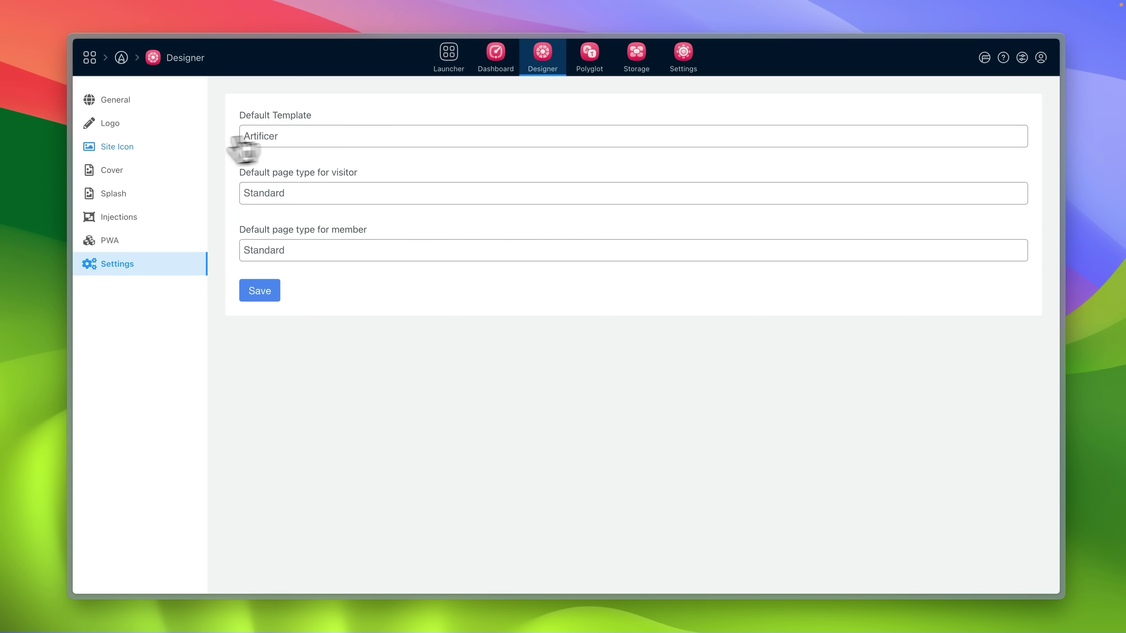
pyautogui.click(117, 124)
pyautogui.click(119, 147)
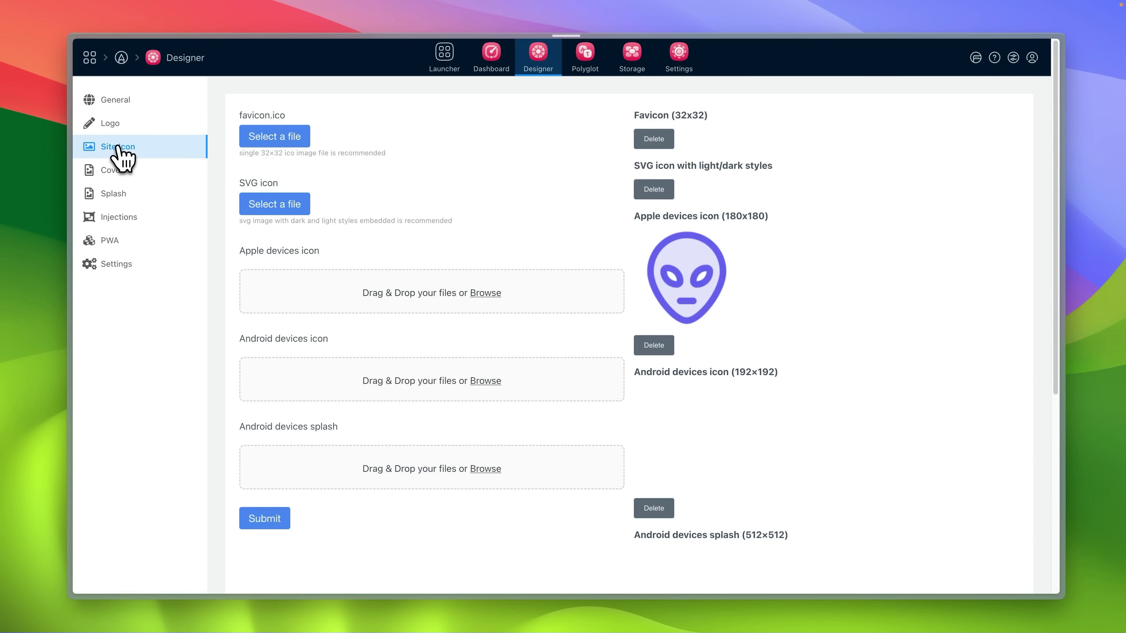
pyautogui.click(172, 177)
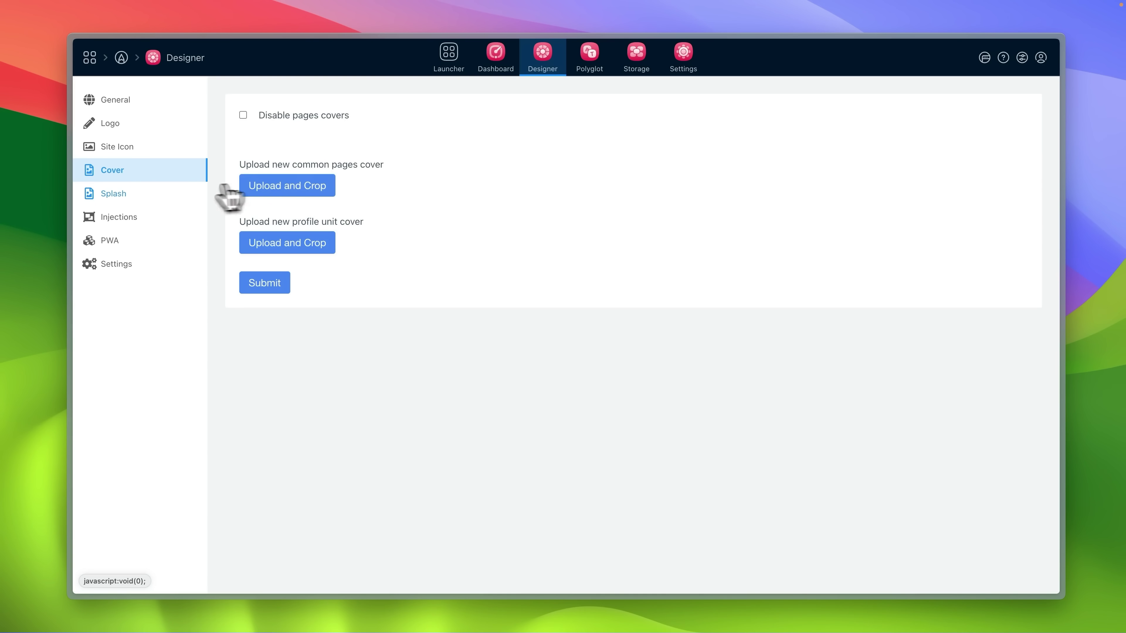
# Expand the PWA Manifest and Service Worker sections, then view the HEAD Injections settings.
pyautogui.click(114, 243)
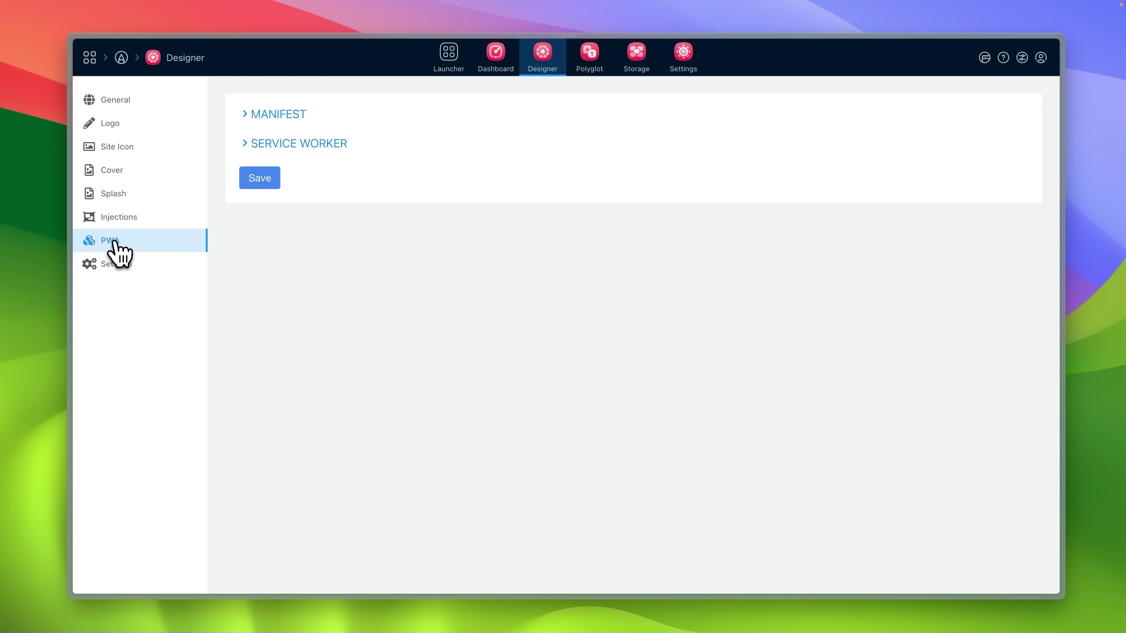
pyautogui.click(261, 125)
pyautogui.scroll(-5, 302, 488)
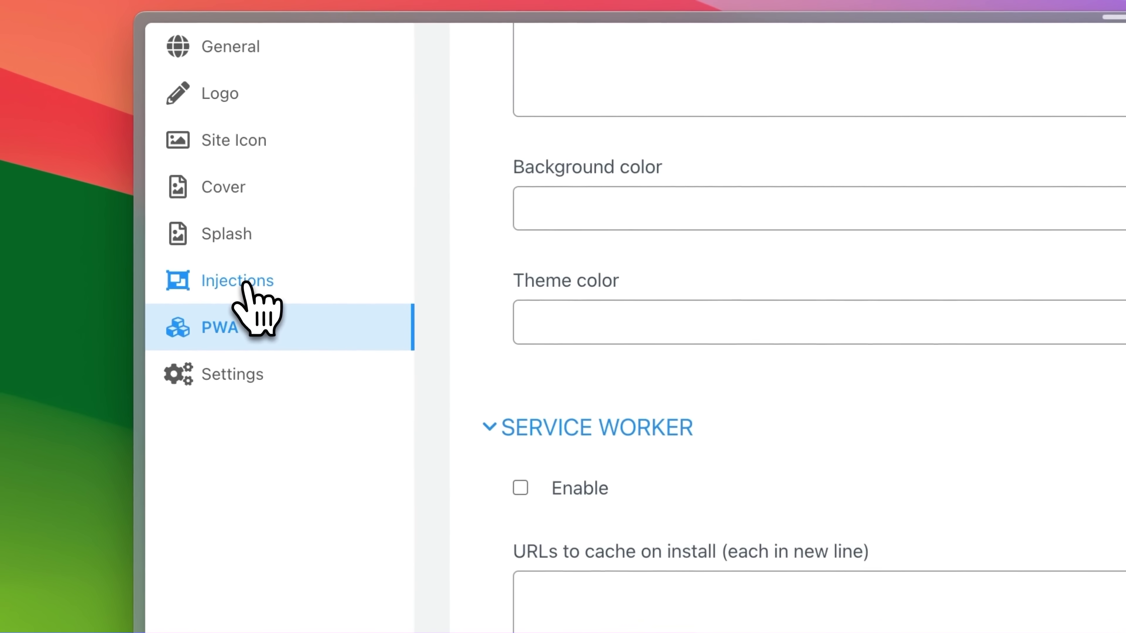
pyautogui.click(245, 287)
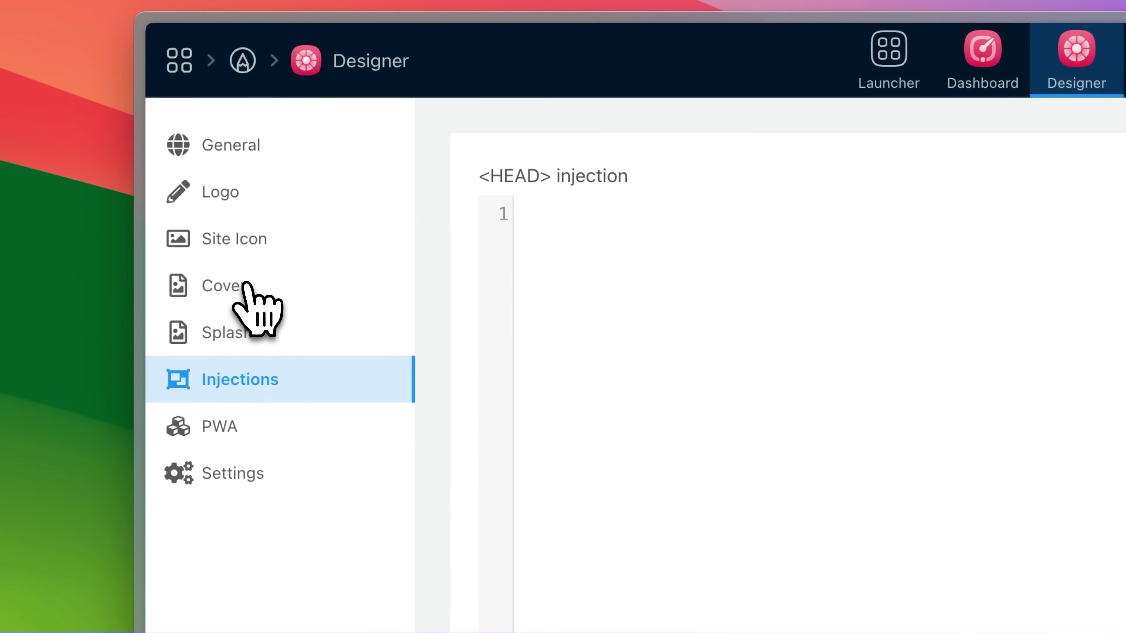
pyautogui.scroll(-3, 523, 355)
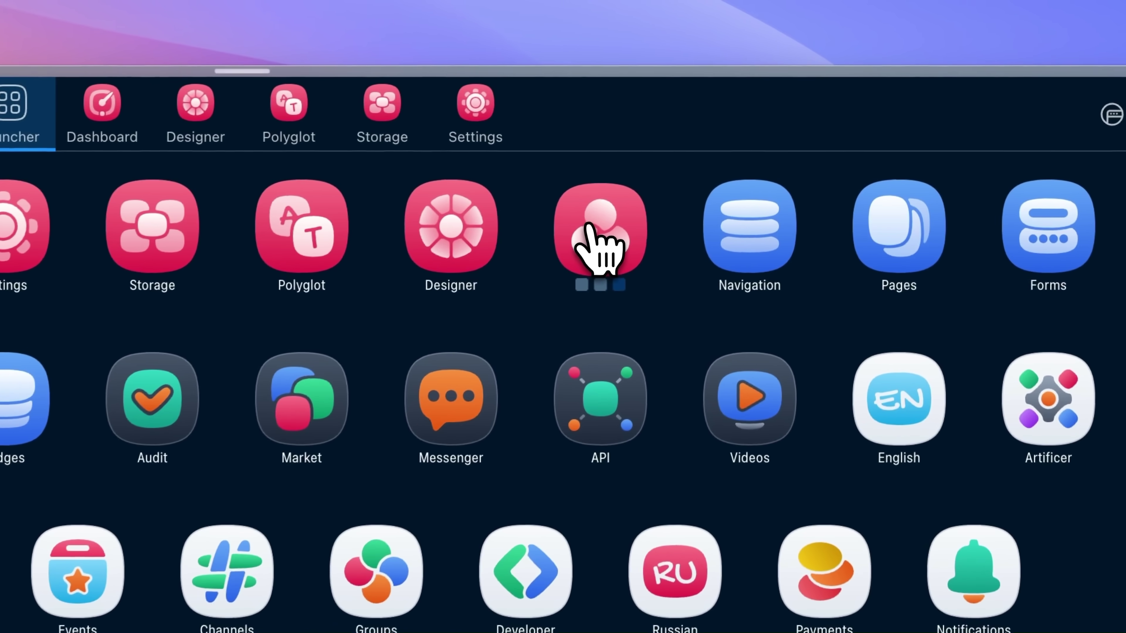
# Open the Accounts manager to view its single listed account.
pyautogui.click(599, 244)
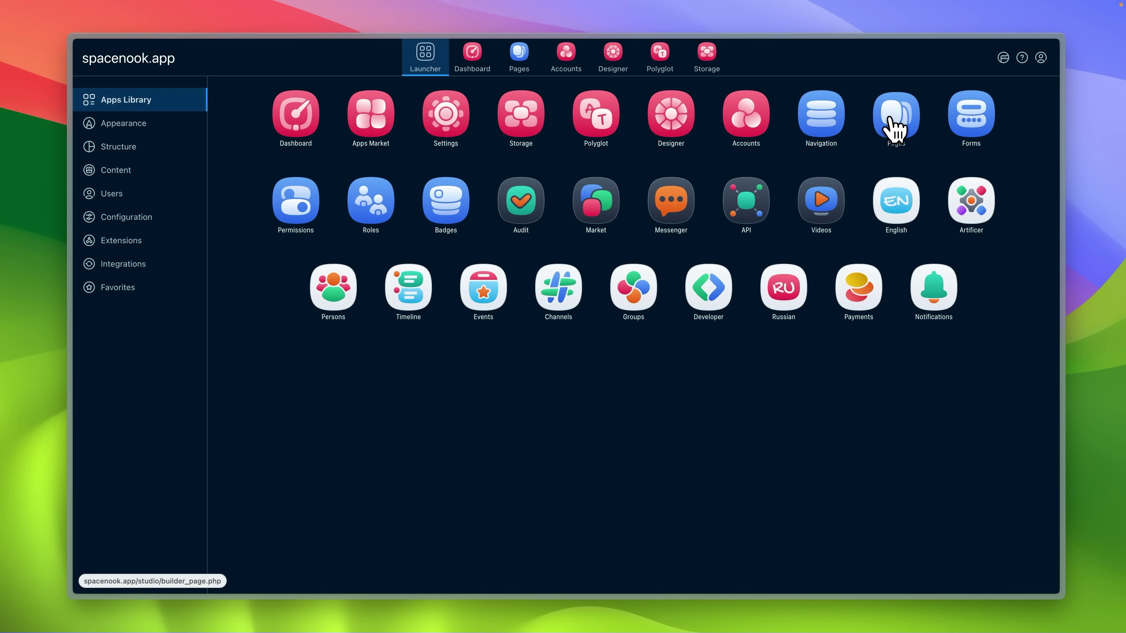
# Show the Homepage (18) blocks, then the Channels module's Top Channels page and its Top Channels block.
pyautogui.click(892, 126)
pyautogui.click(310, 119)
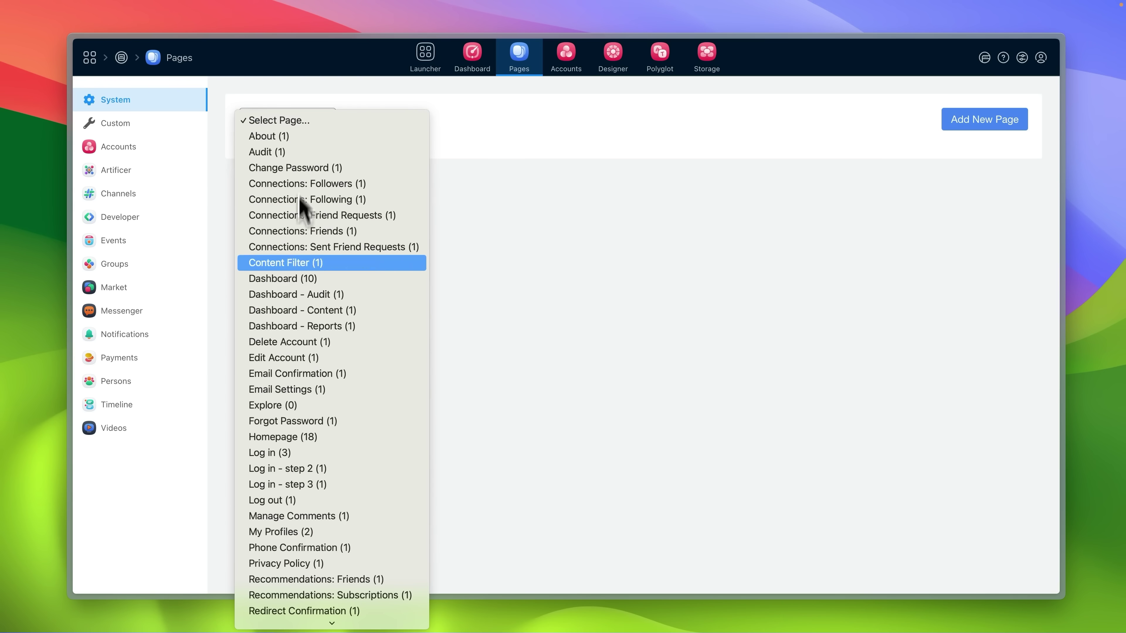
pyautogui.click(288, 437)
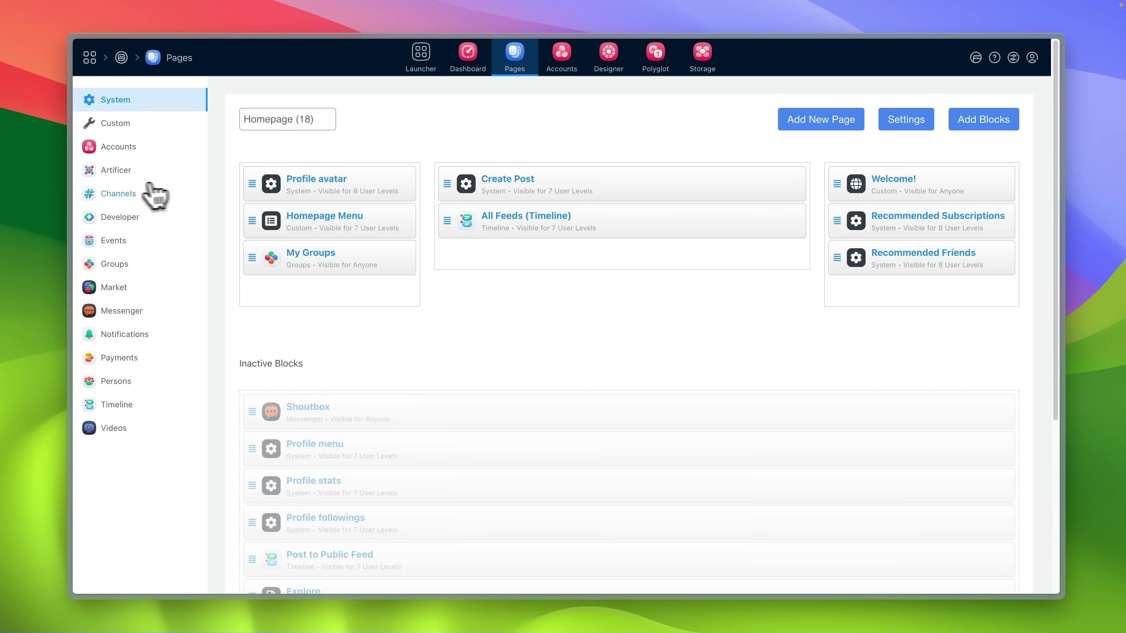
pyautogui.click(121, 193)
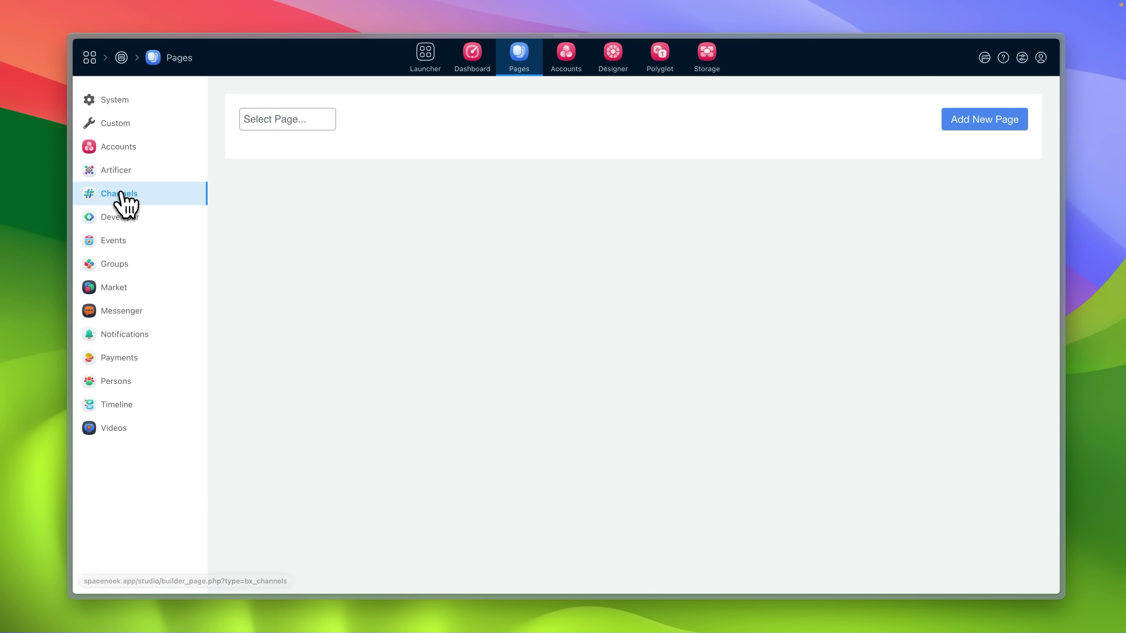
pyautogui.click(314, 121)
pyautogui.click(296, 232)
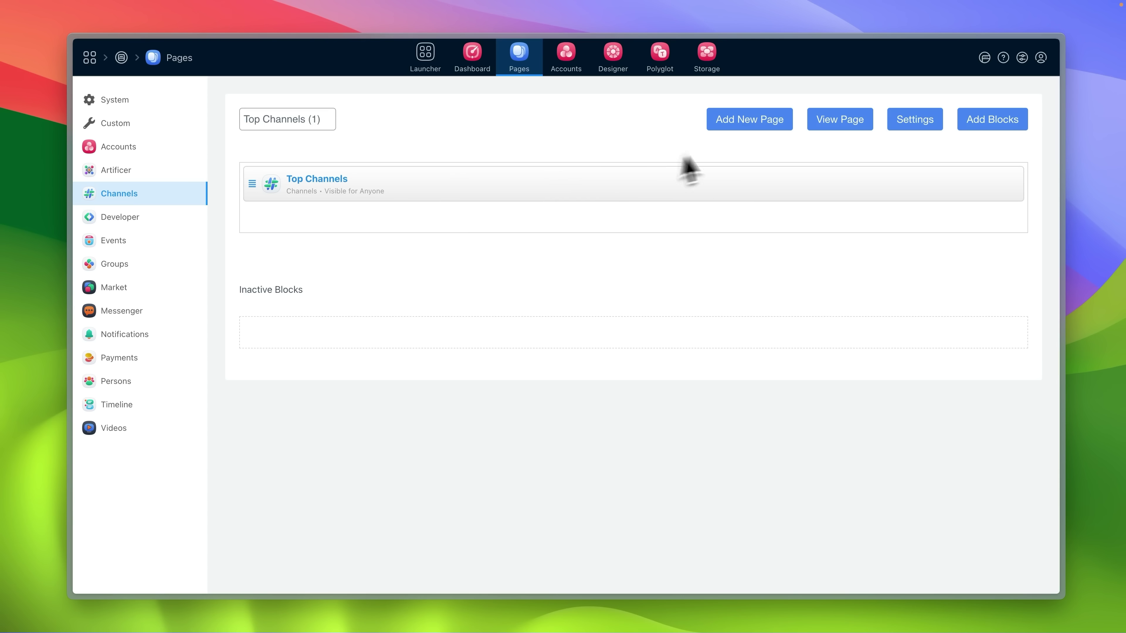
# In a new-page dialog, choose a layout and set Visibility to Selected levels.
pyautogui.click(745, 120)
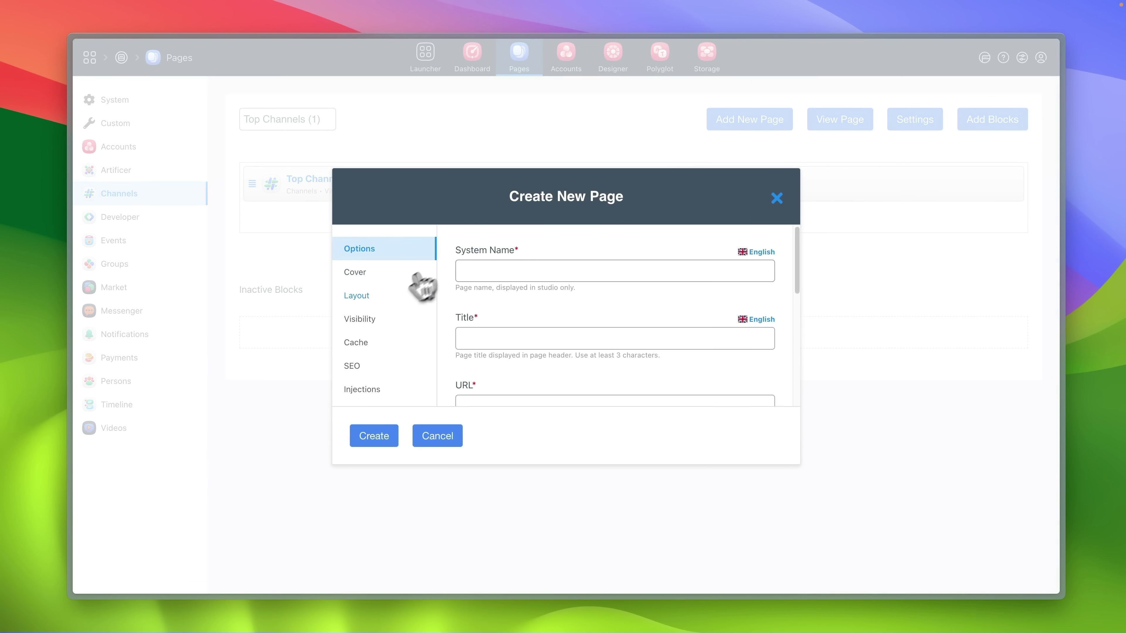
pyautogui.click(392, 298)
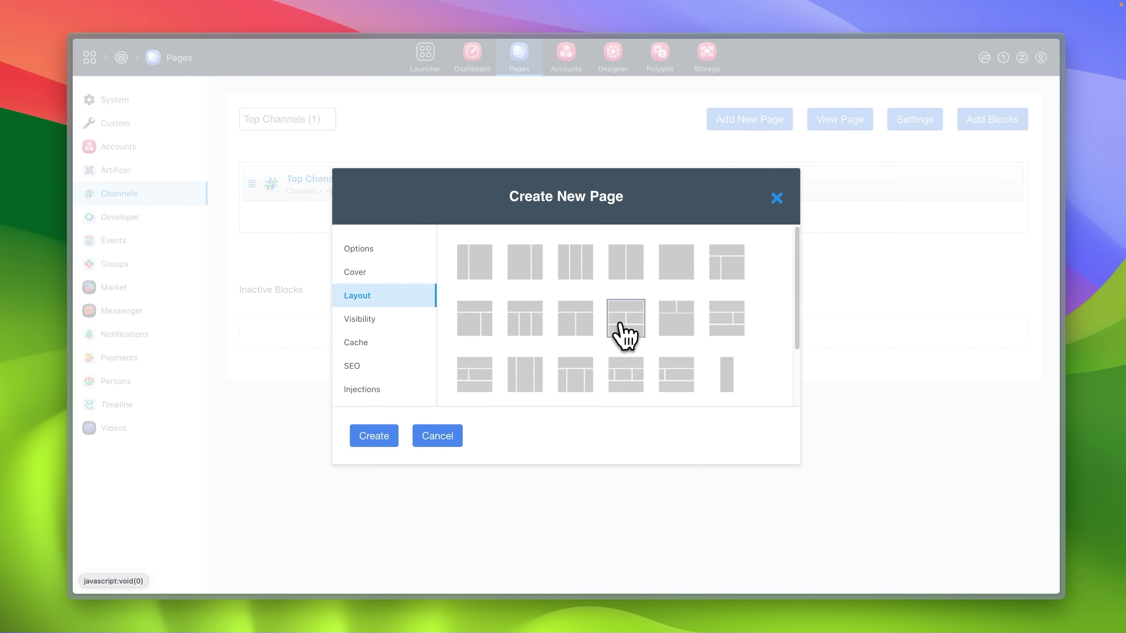
pyautogui.click(408, 328)
pyautogui.click(519, 277)
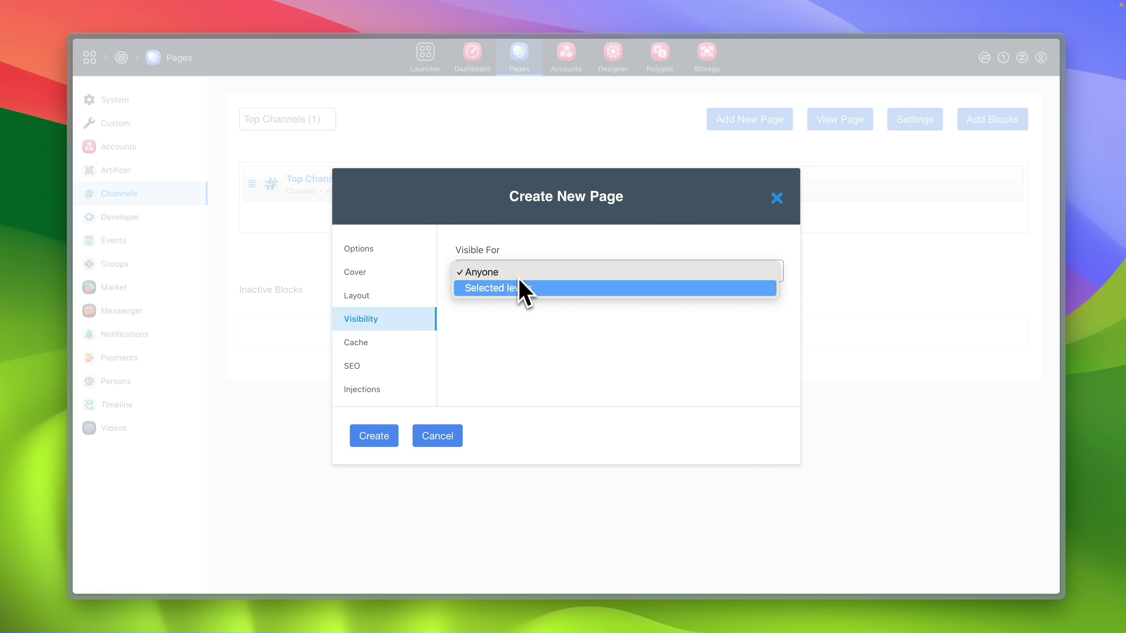
pyautogui.click(516, 295)
# Check the page's Injections settings, then dismiss the dialog without creating the page.
pyautogui.scroll(-3, 503, 341)
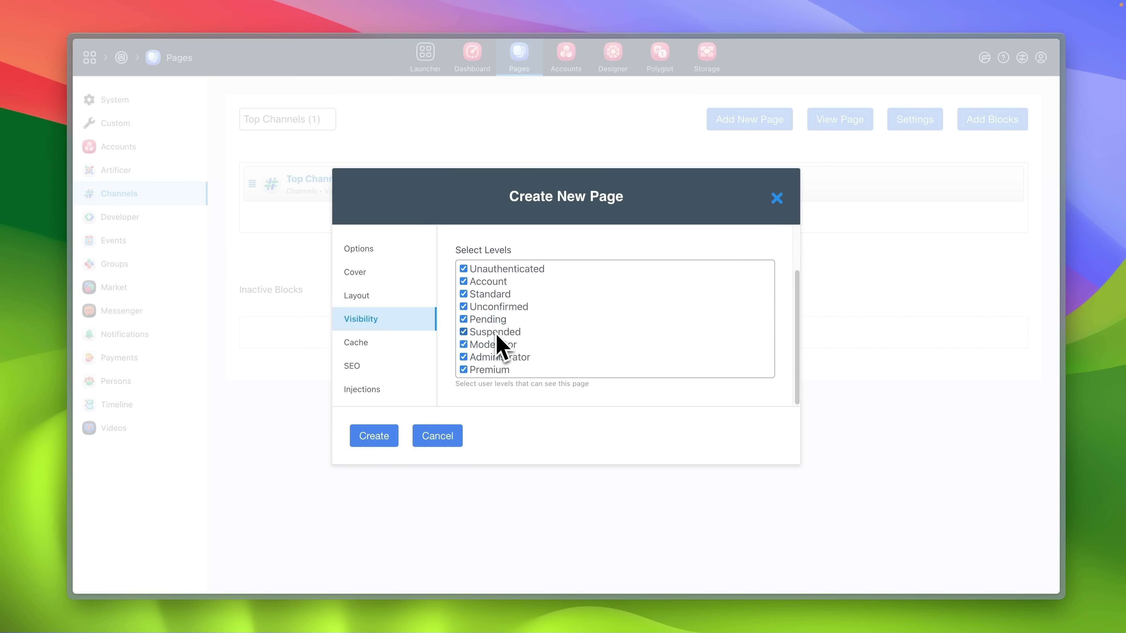
pyautogui.click(387, 392)
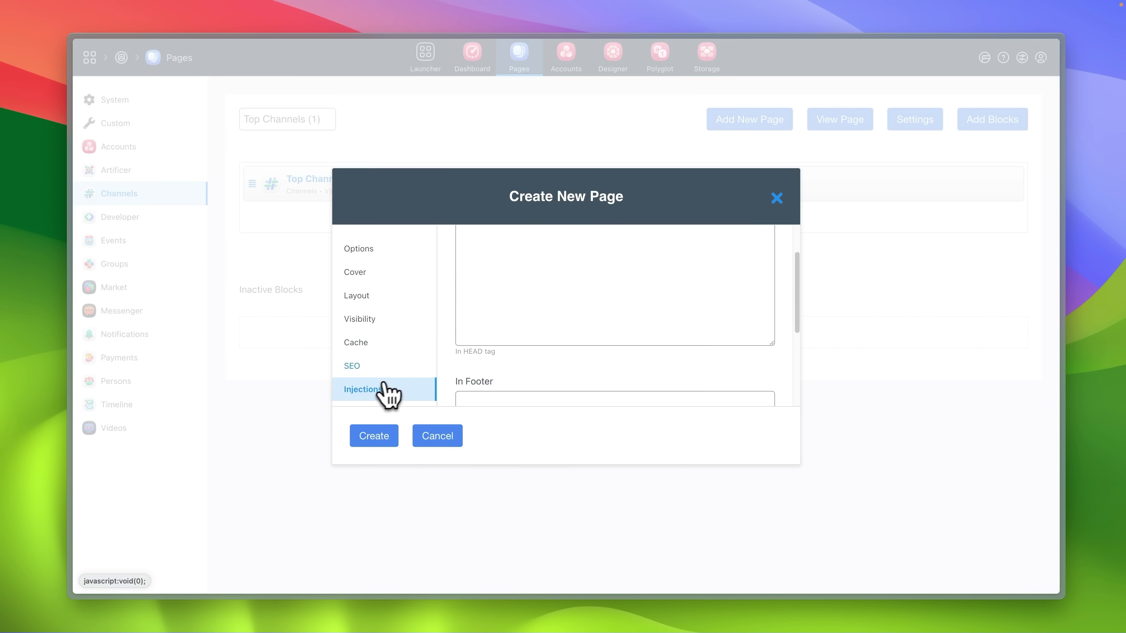
pyautogui.scroll(3, 527, 322)
pyautogui.scroll(-3, 528, 322)
pyautogui.scroll(3, 527, 322)
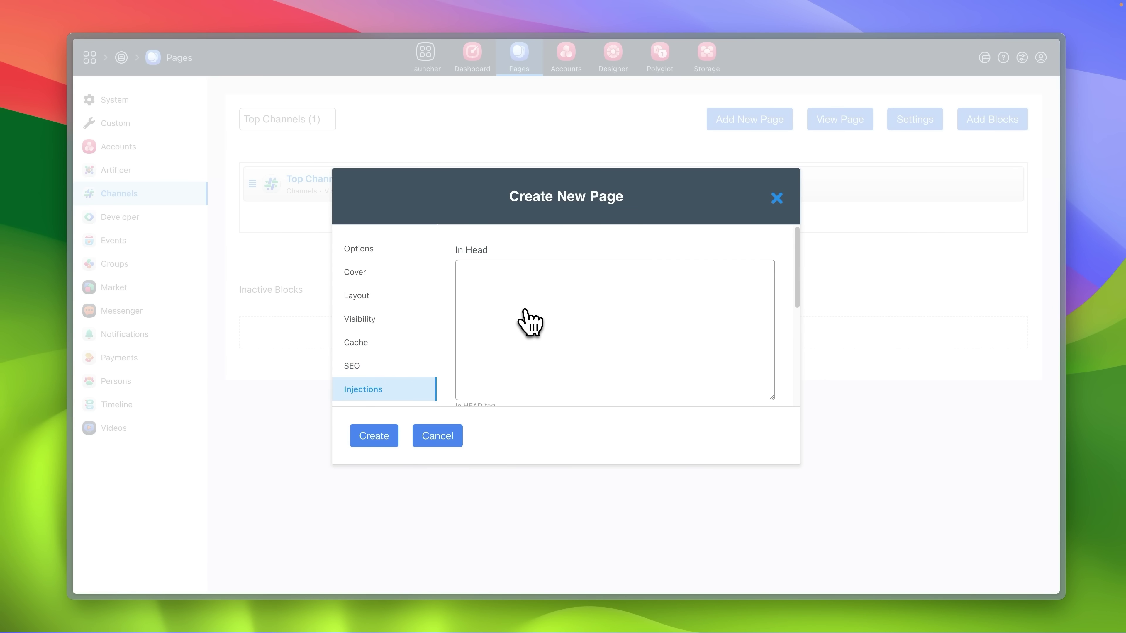
pyautogui.press('Escape')
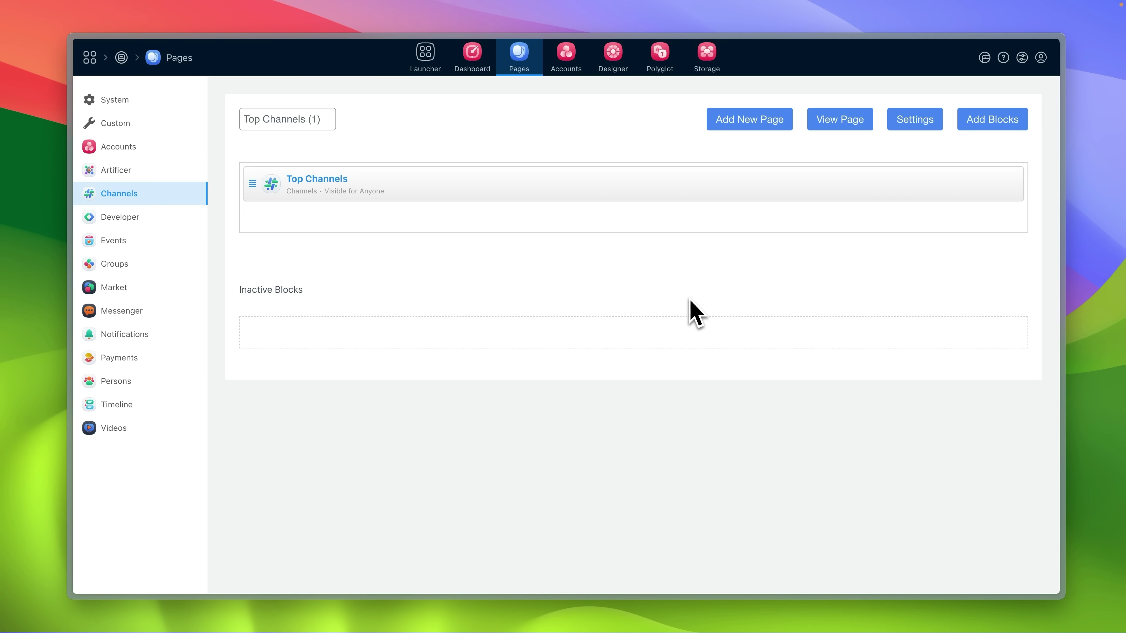
# Load the System module's Homepage layout and open the Welcome! block's settings.
pyautogui.click(109, 100)
pyautogui.click(284, 120)
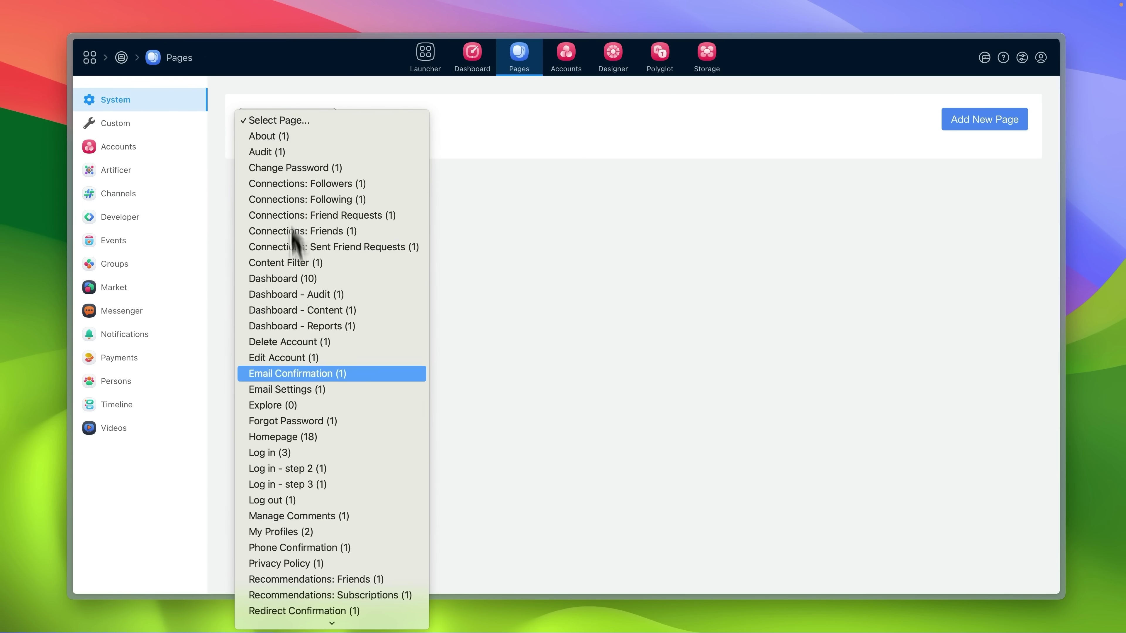
pyautogui.click(310, 439)
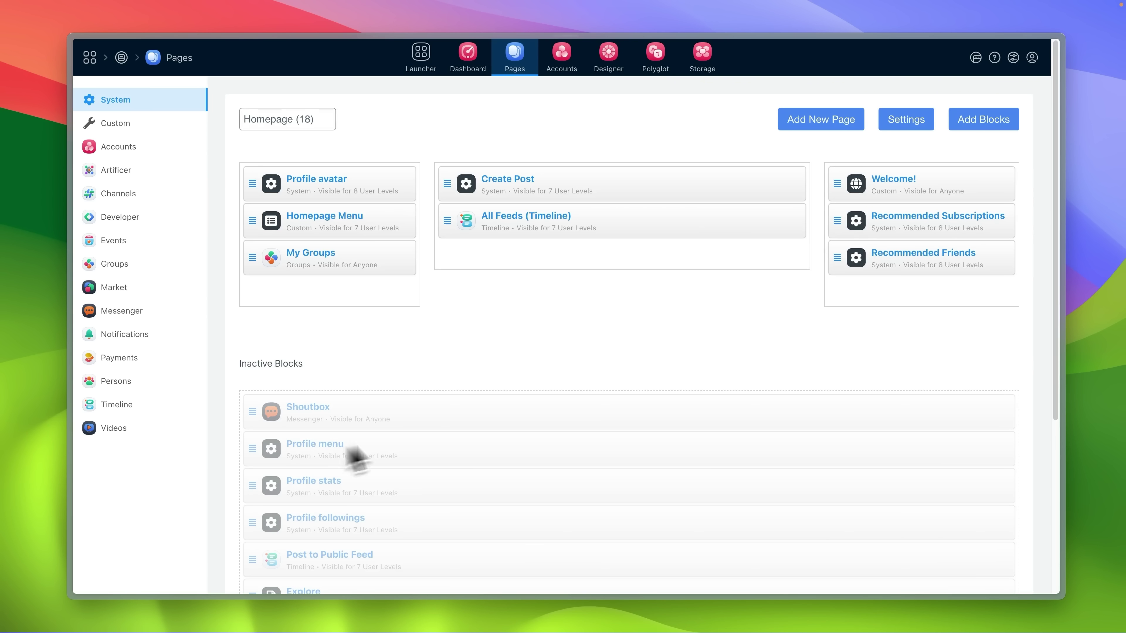
pyautogui.click(886, 188)
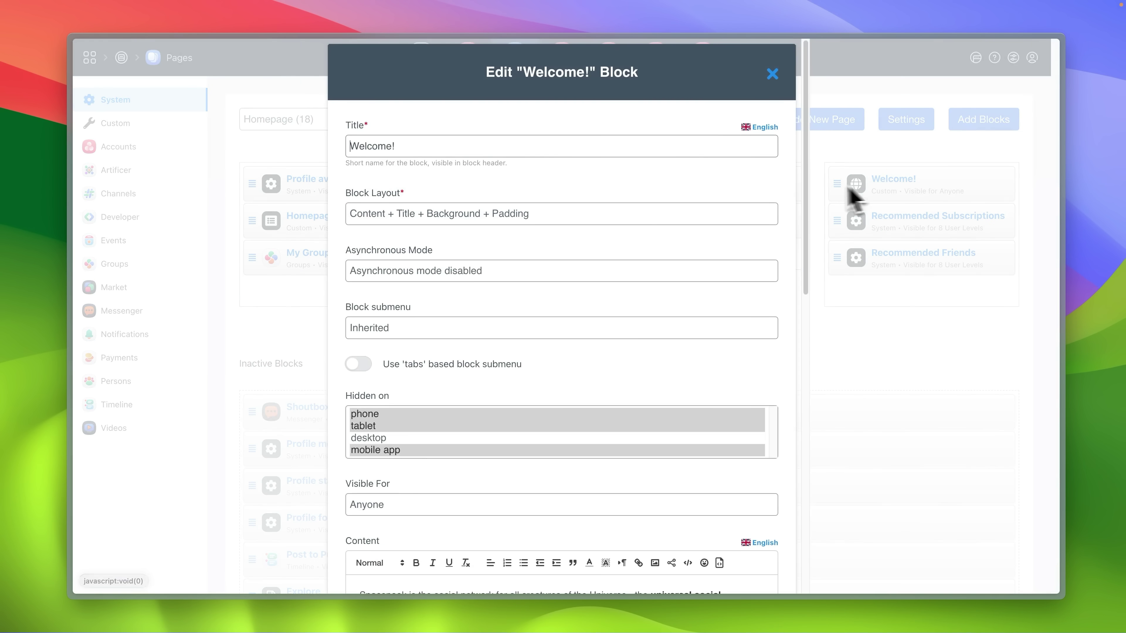
# Leave the block's layout unchanged and keep asynchronous mode disabled.
pyautogui.click(616, 215)
pyautogui.click(569, 239)
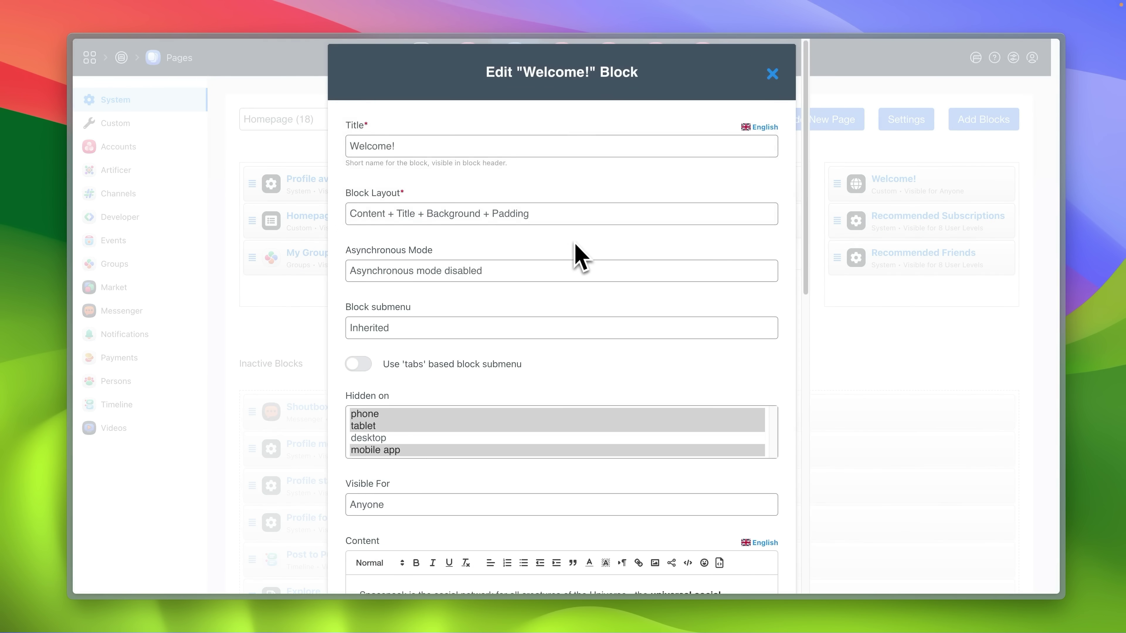
pyautogui.scroll(-2, 577, 261)
pyautogui.scroll(-1, 576, 262)
pyautogui.click(556, 206)
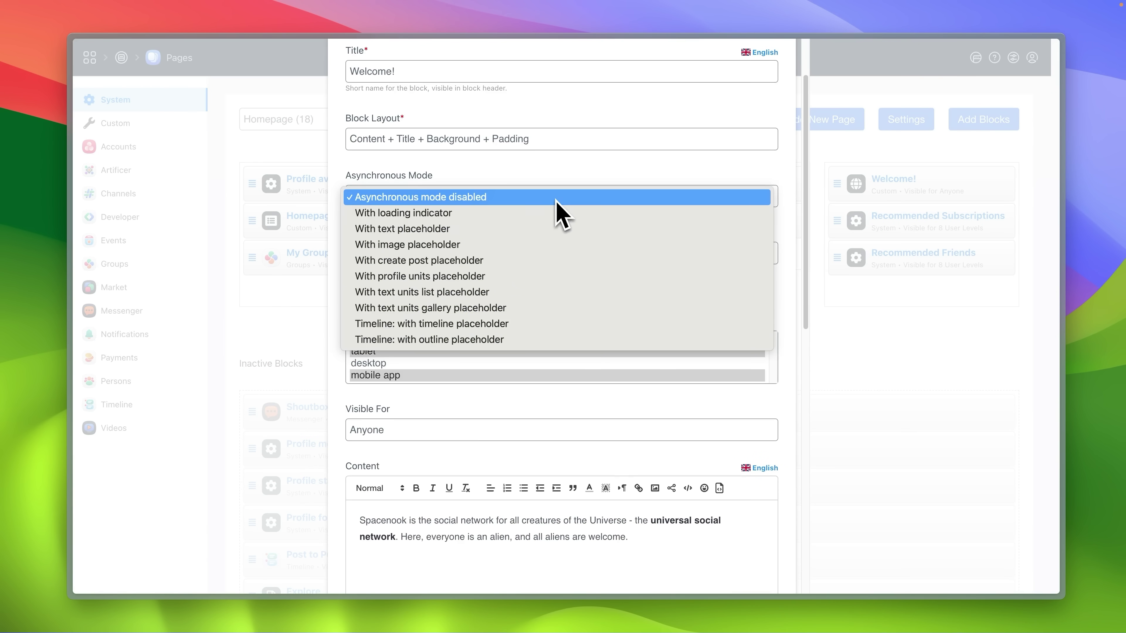
pyautogui.click(584, 197)
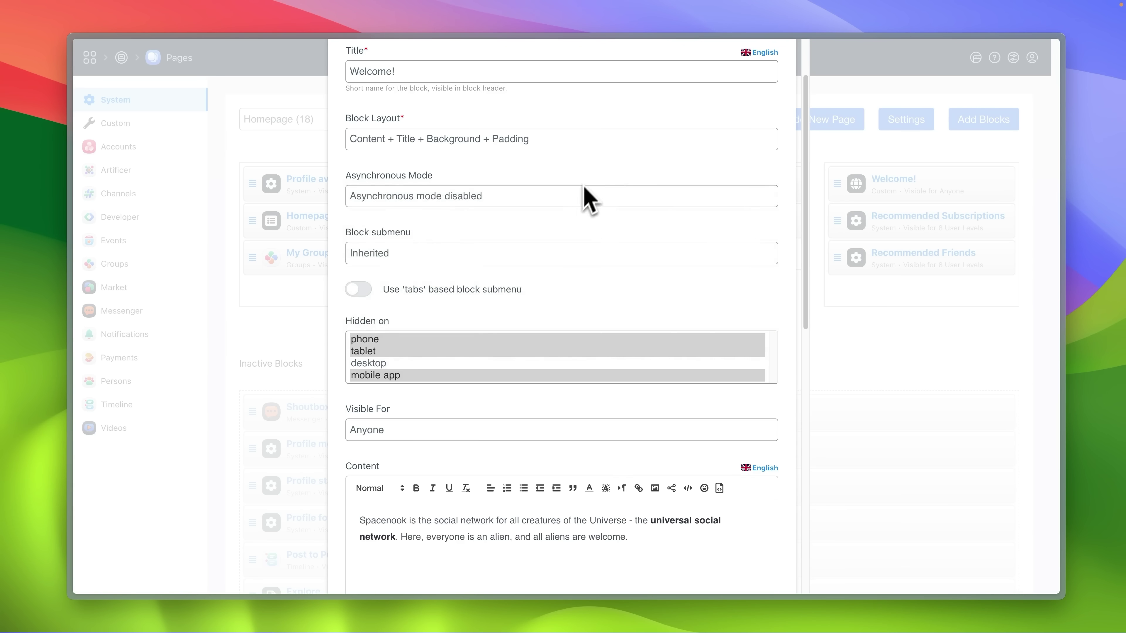
# Set the Welcome! block's Visible For option to Selected levels.
pyautogui.scroll(-2, 572, 231)
pyautogui.scroll(1, 570, 224)
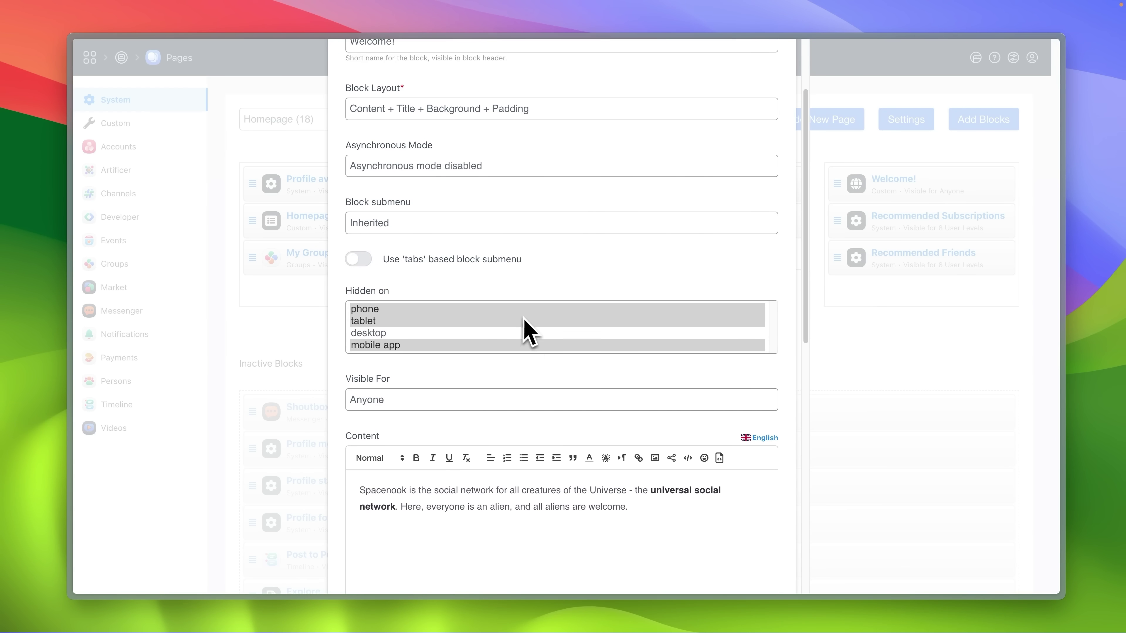
pyautogui.scroll(-1, 528, 327)
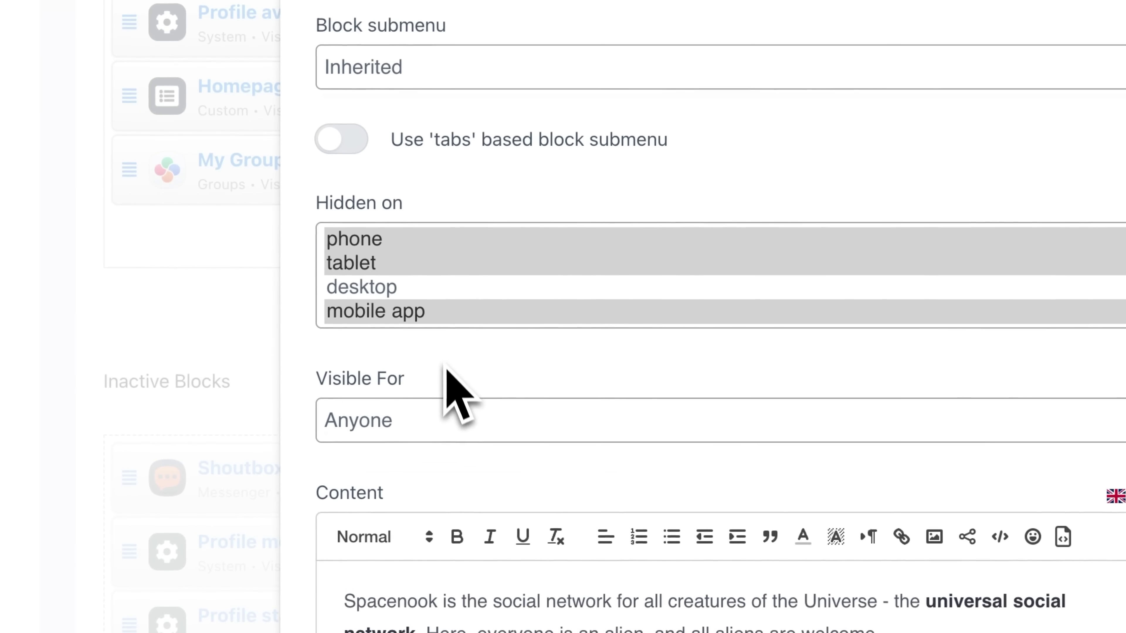
pyautogui.scroll(-5, 580, 422)
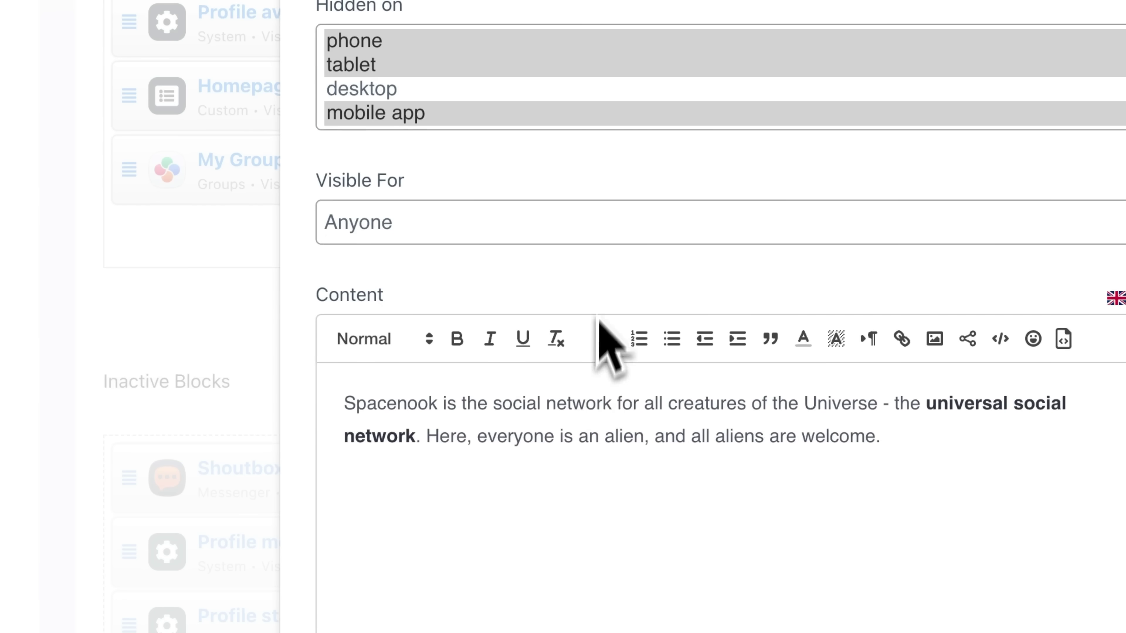
pyautogui.click(583, 227)
pyautogui.click(585, 256)
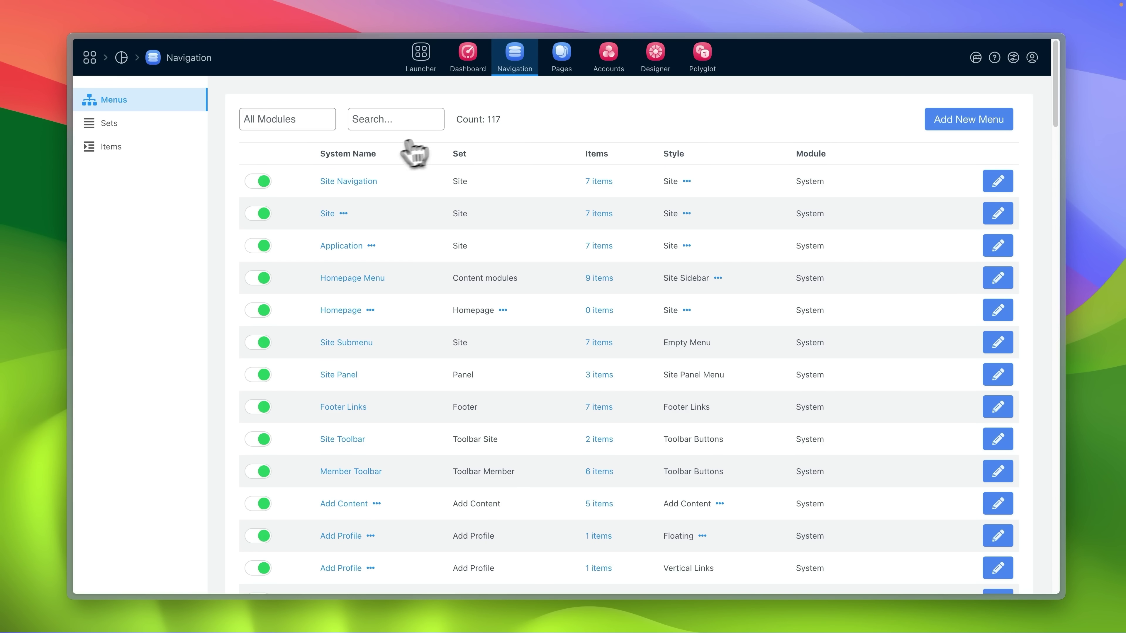
# Filter the menus list to the Notifications module, then return to all menus.
pyautogui.scroll(-3, 354, 224)
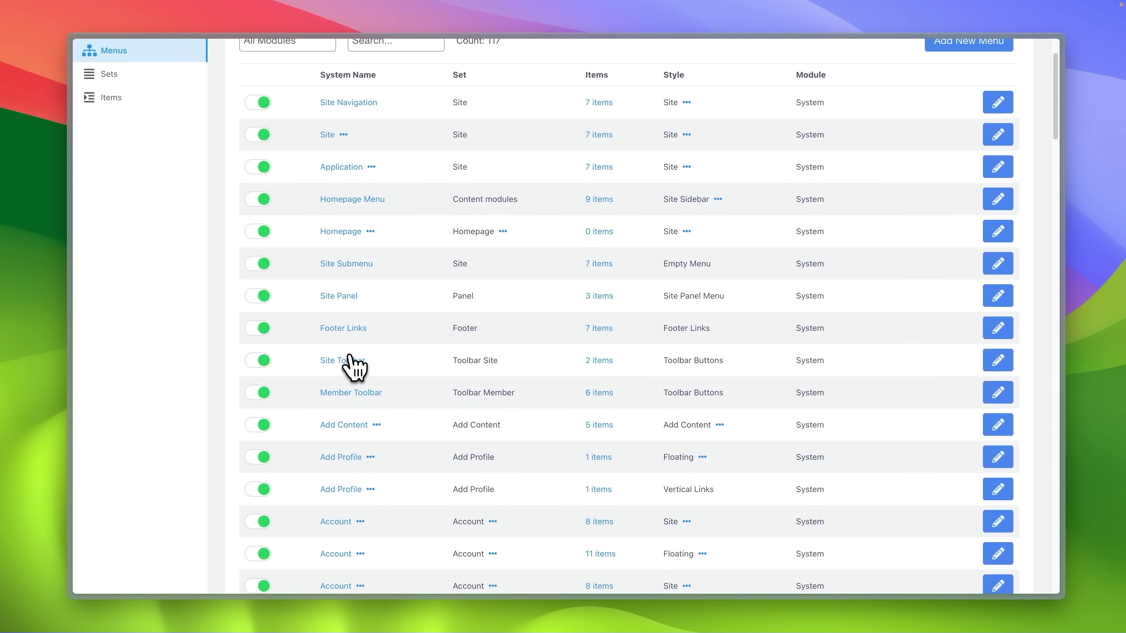
pyautogui.scroll(3, 385, 155)
pyautogui.click(324, 120)
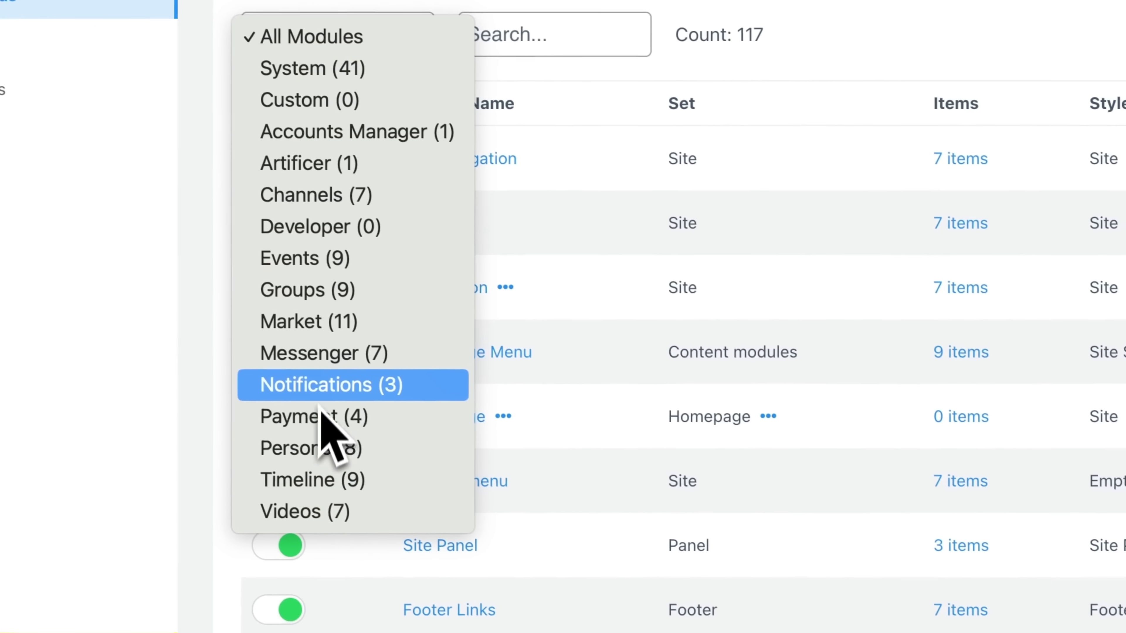
pyautogui.click(528, 482)
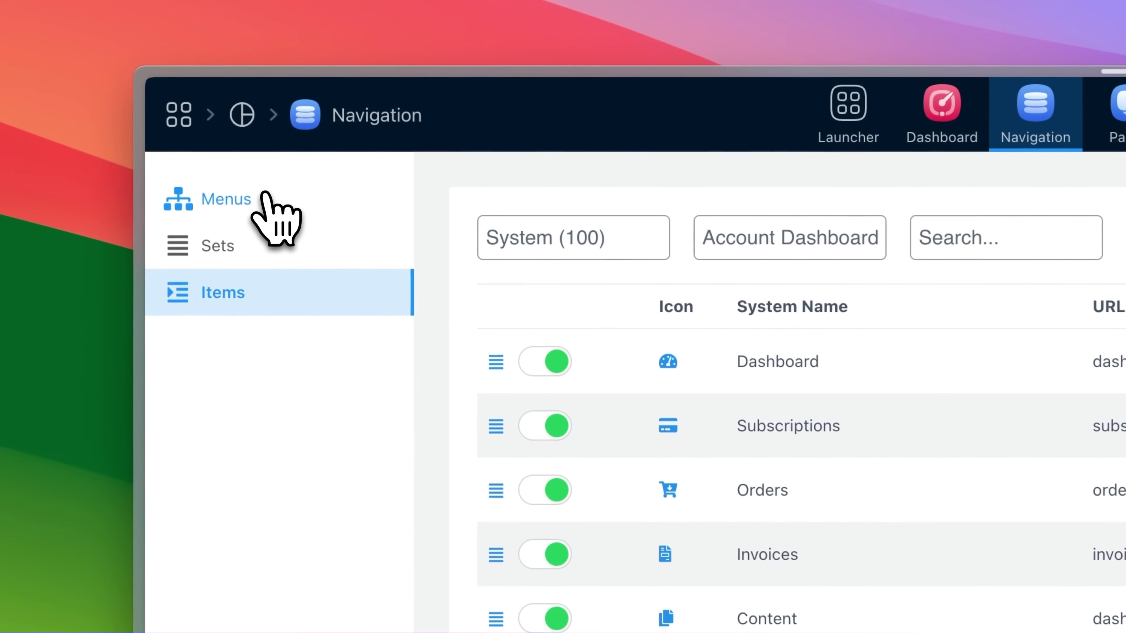
pyautogui.click(133, 100)
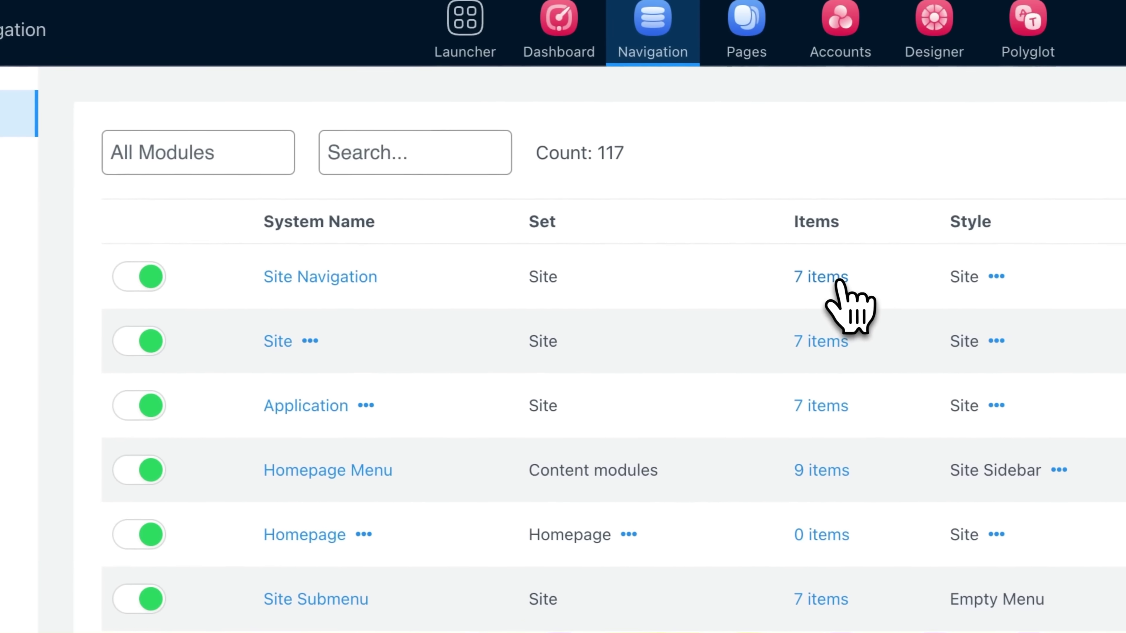
# Open Site Navigation's items and move Market below Search.
pyautogui.click(834, 286)
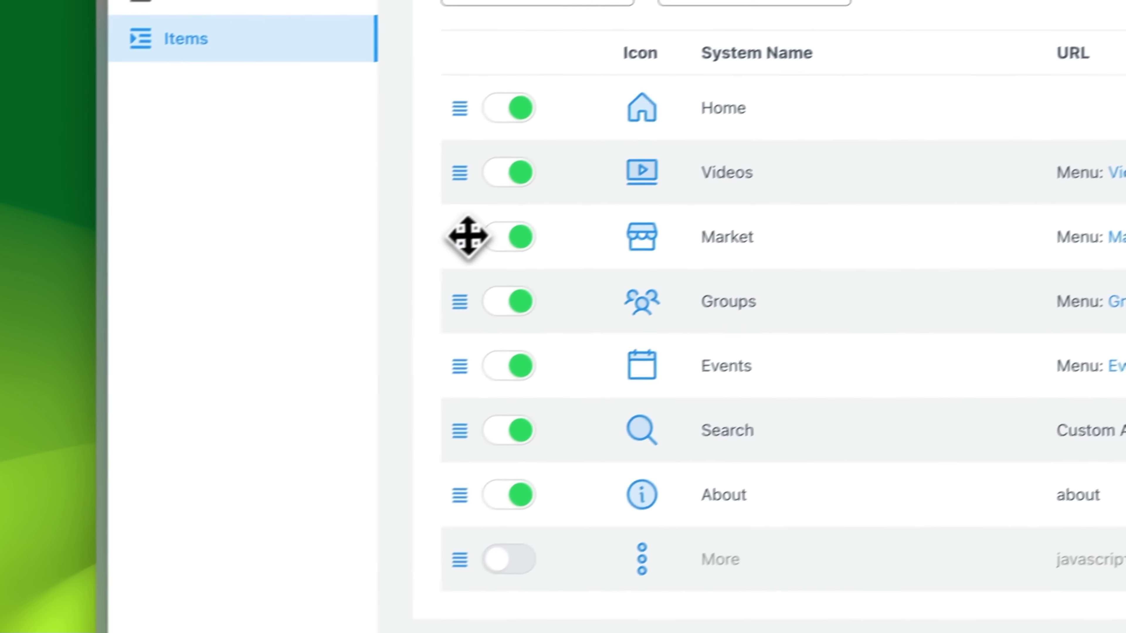
pyautogui.moveTo(217, 353); pyautogui.dragTo(227, 567)
pyautogui.moveTo(498, 434); pyautogui.dragTo(498, 450)
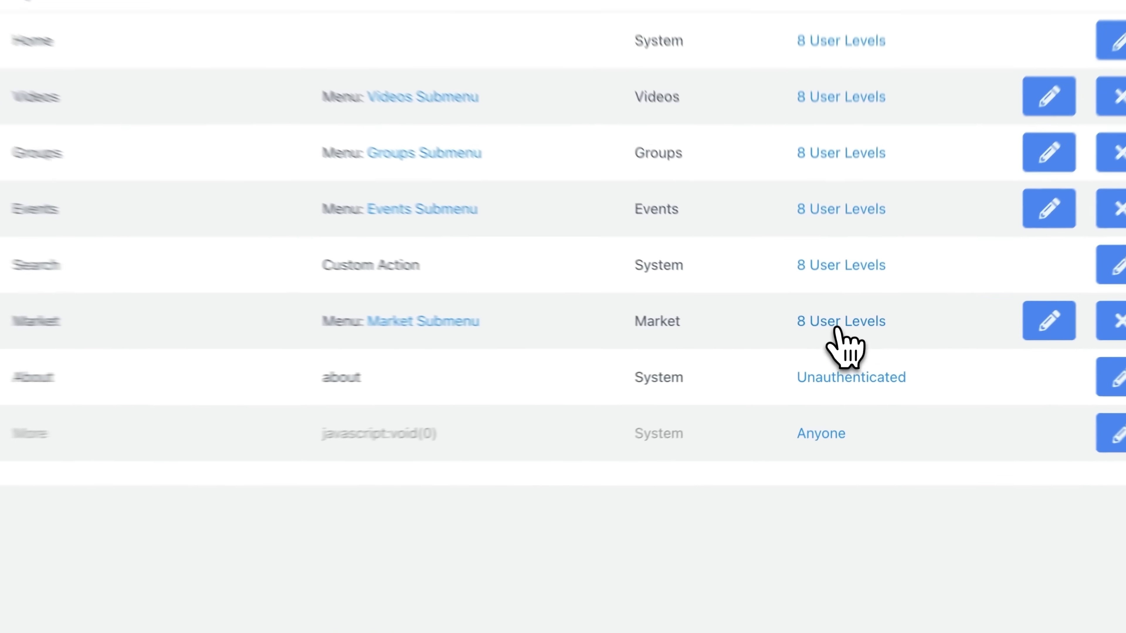
# Hide the Market item from the Standard and Account user levels.
pyautogui.click(842, 342)
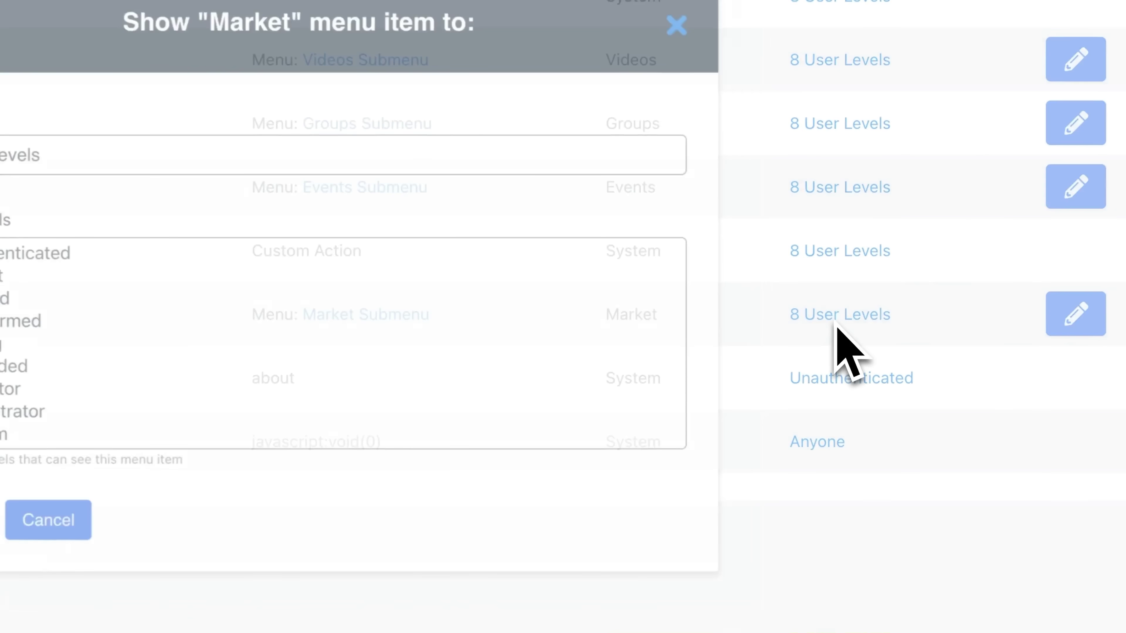
pyautogui.click(275, 227)
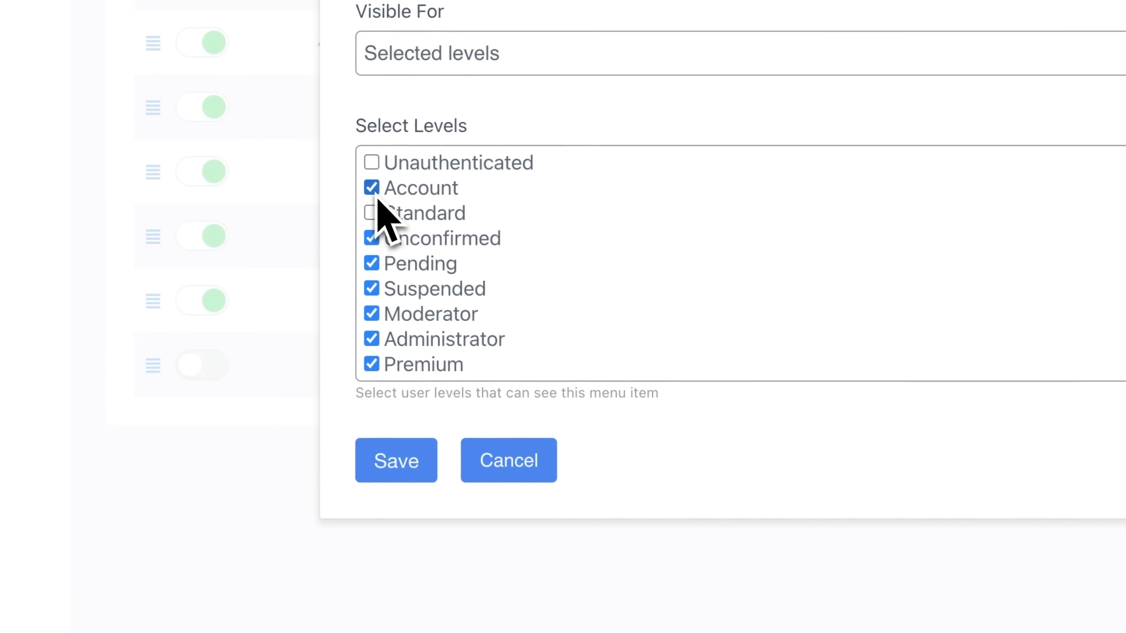
pyautogui.click(276, 203)
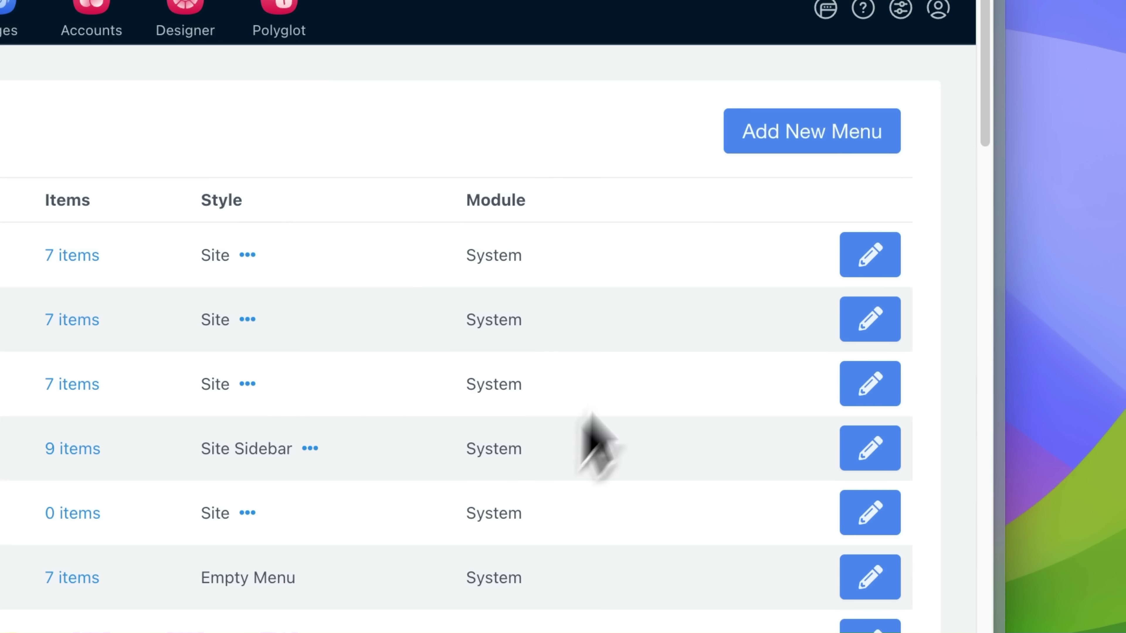
# Start a new menu with the Snippet More Actions set and Horizontal Buttons (icons only) style.
pyautogui.click(758, 143)
pyautogui.click(270, 377)
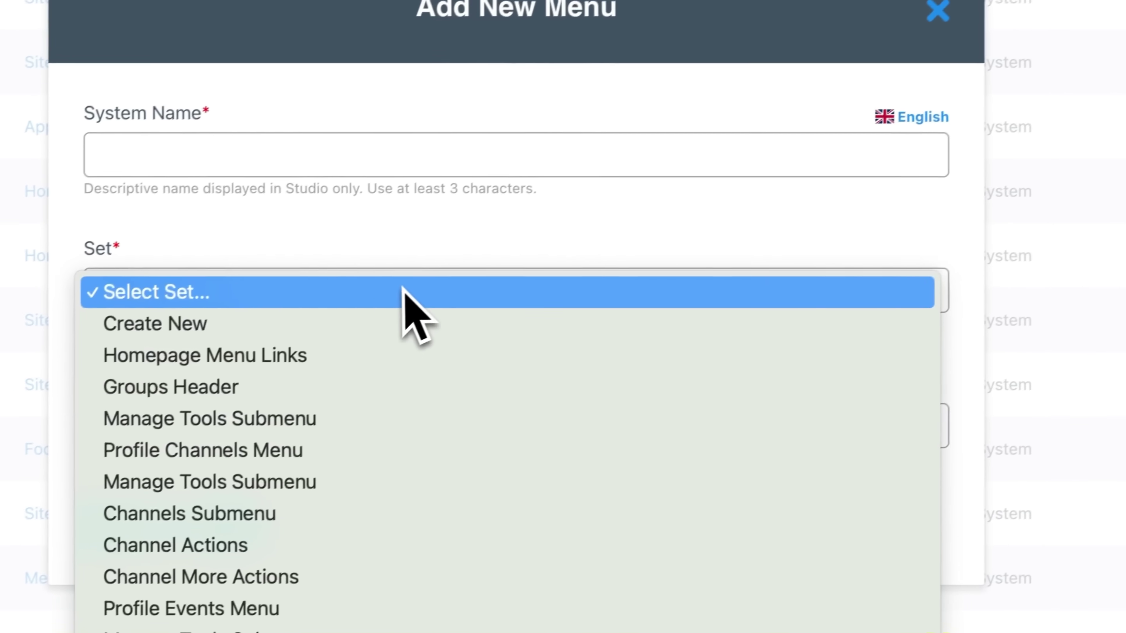
pyautogui.scroll(-15, 221, 614)
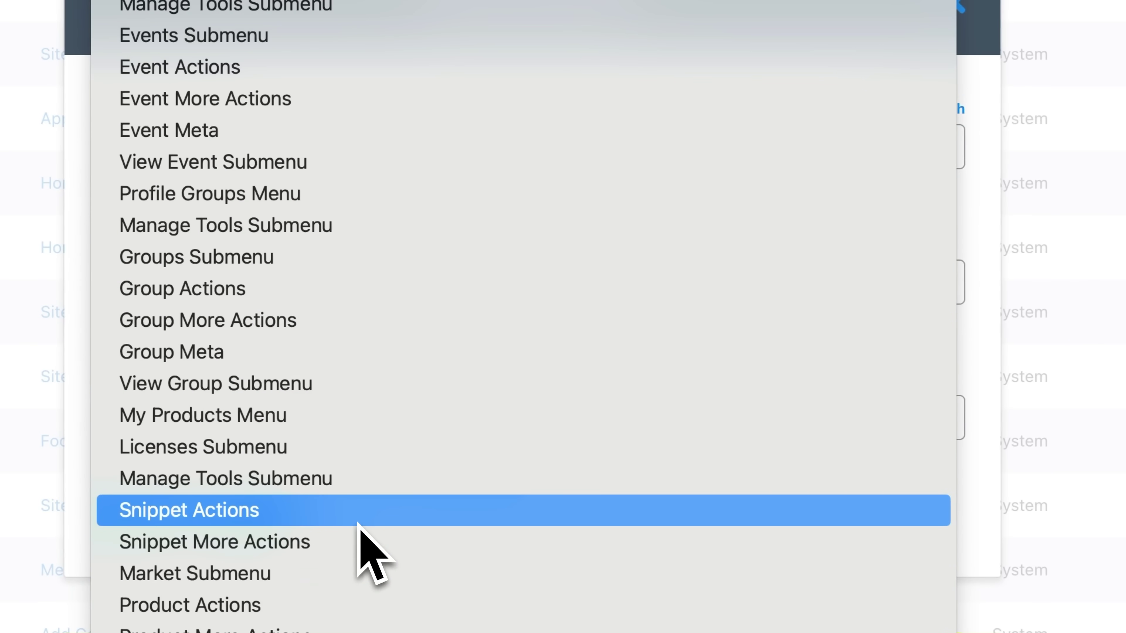
pyautogui.click(359, 532)
pyautogui.click(327, 430)
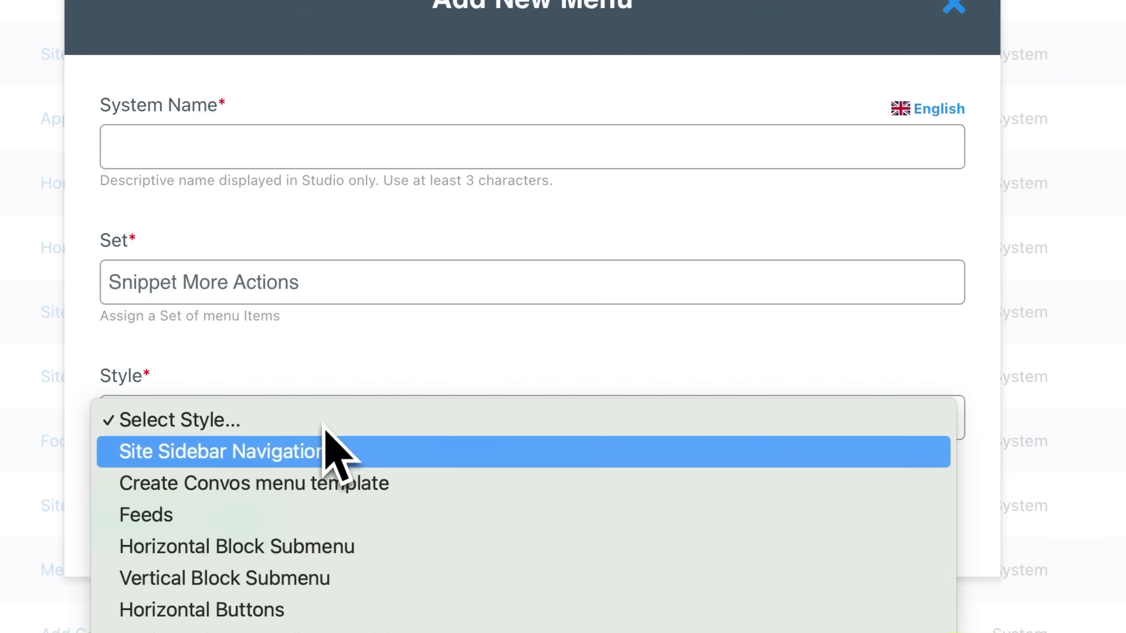
pyautogui.click(301, 632)
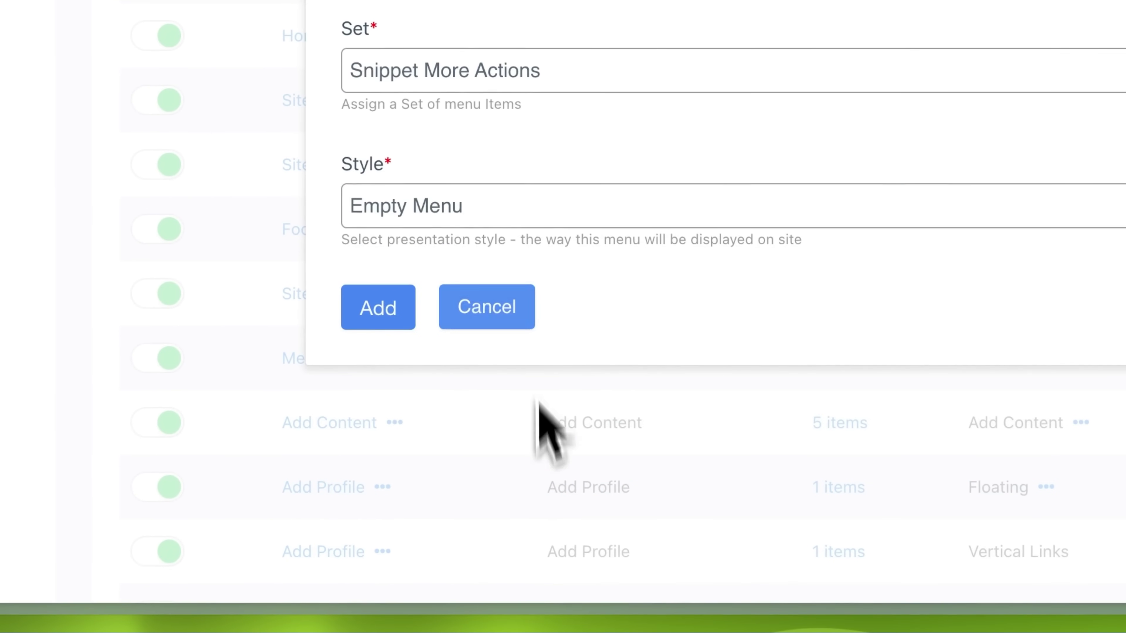
pyautogui.click(525, 208)
pyautogui.click(527, 149)
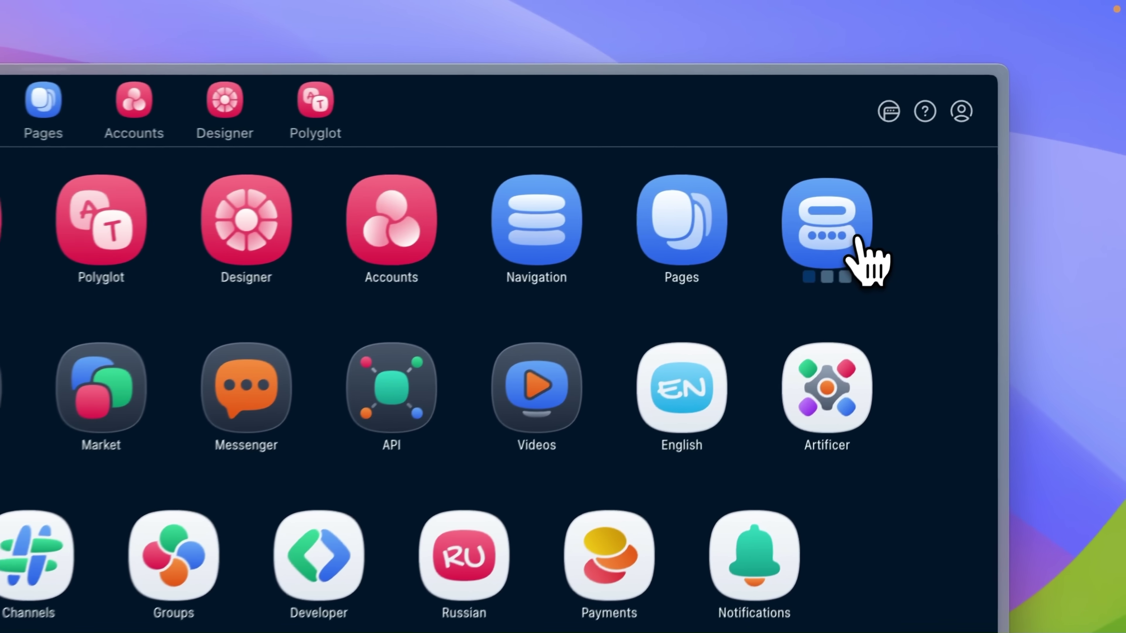
# Open the Forms builder and browse the module filter, leaving it on all modules.
pyautogui.click(911, 182)
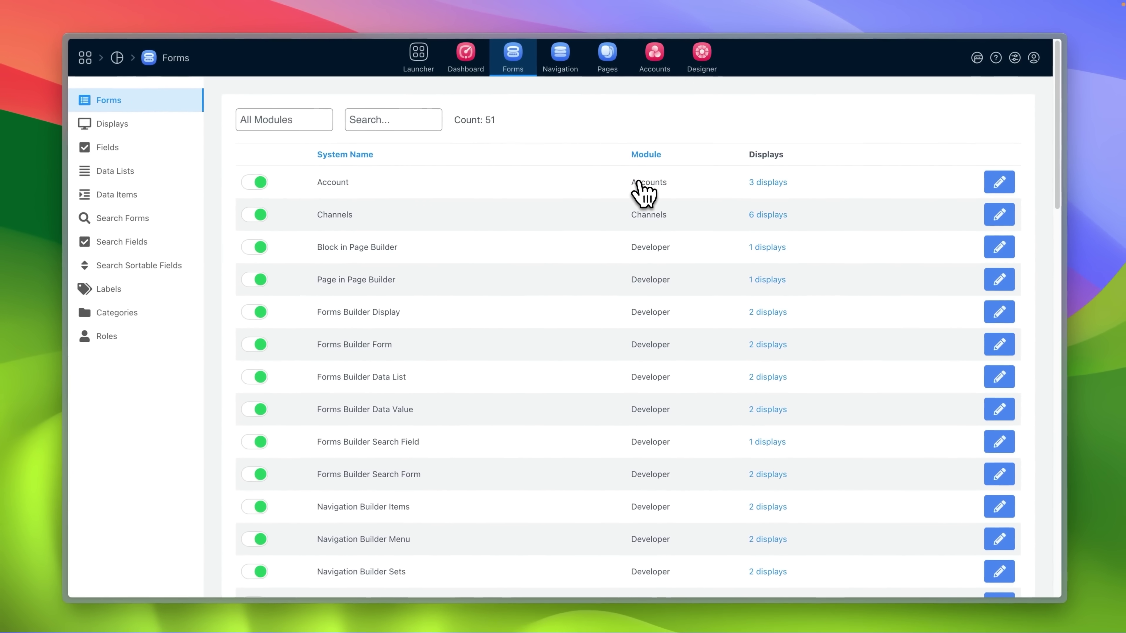
pyautogui.scroll(-1, 499, 261)
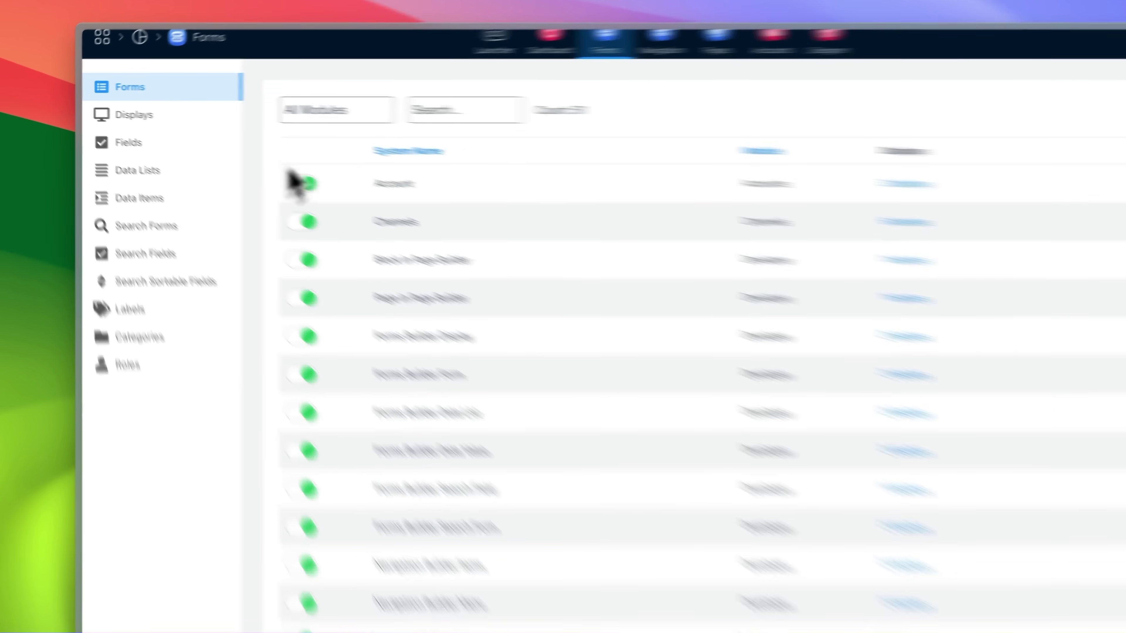
pyautogui.click(301, 109)
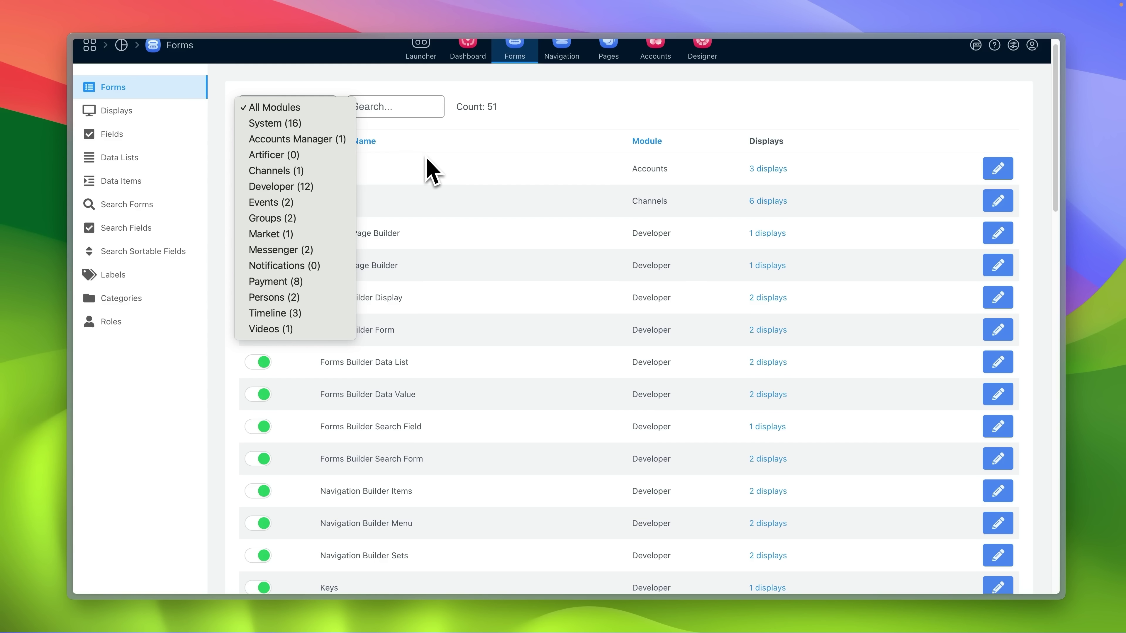
pyautogui.click(748, 256)
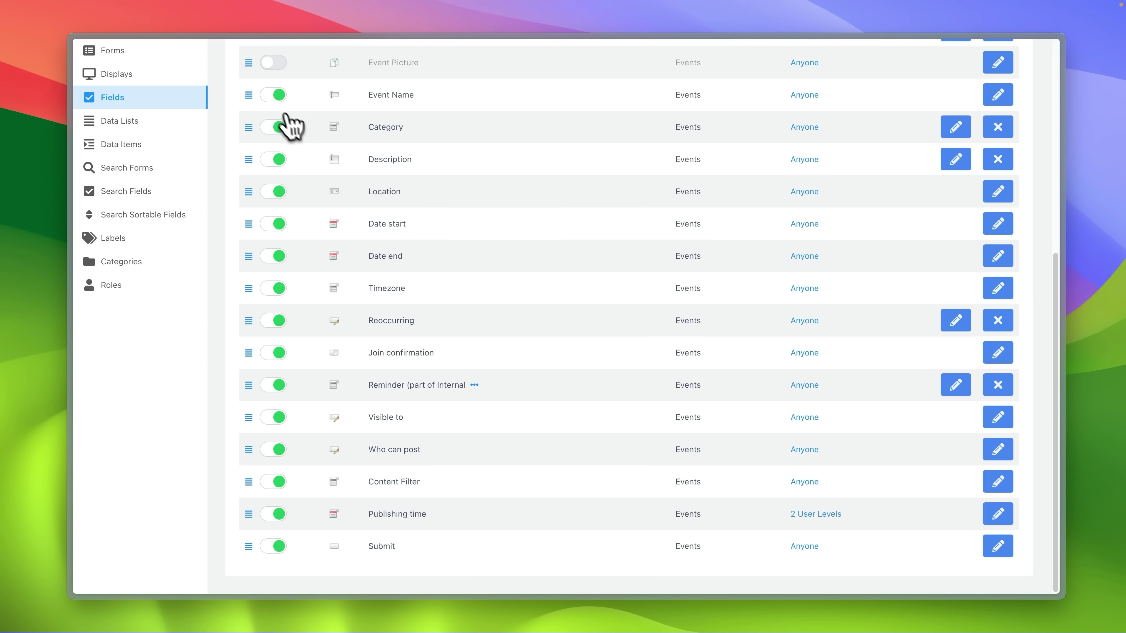
# Toggle Event Name off and back on, then show the Edit Event display's fields.
pyautogui.click(275, 94)
pyautogui.click(274, 127)
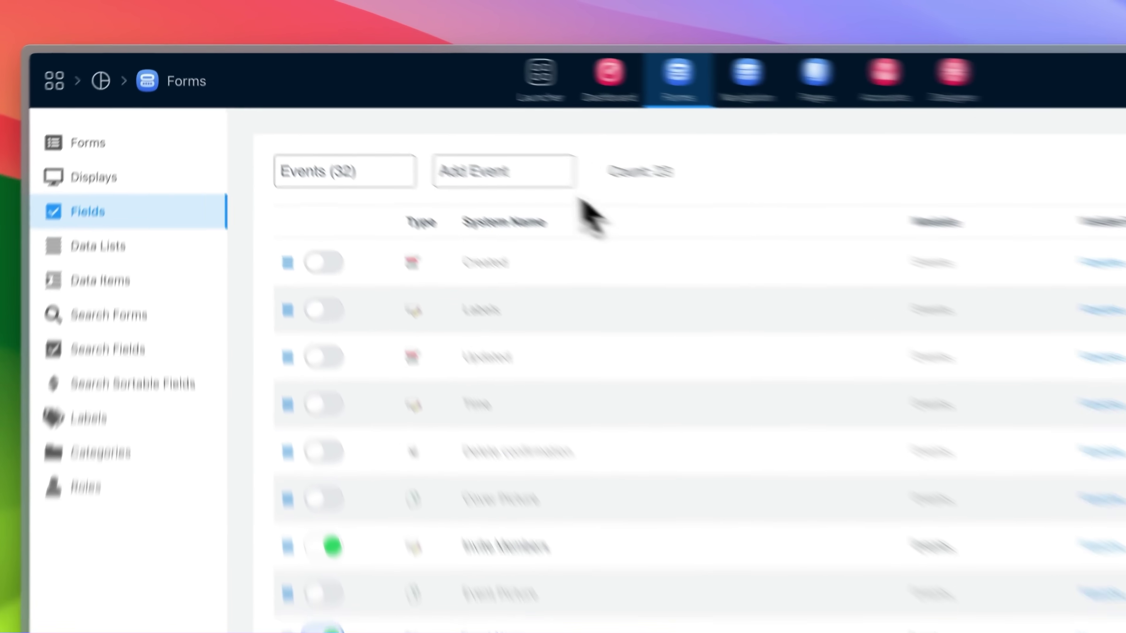
pyautogui.click(541, 175)
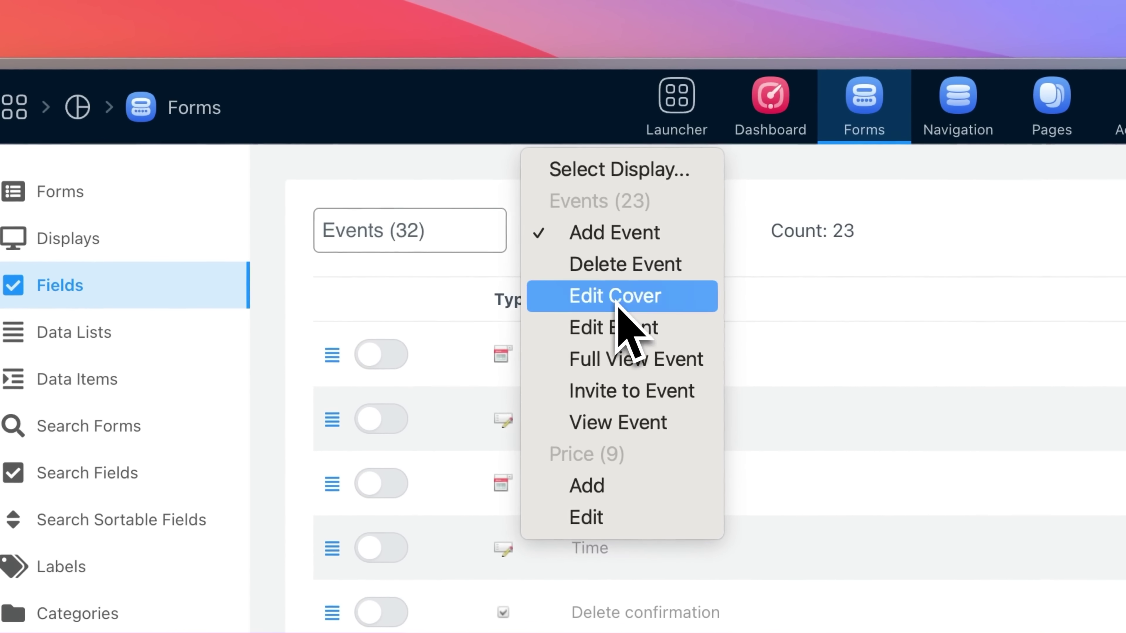
pyautogui.click(618, 302)
pyautogui.click(616, 251)
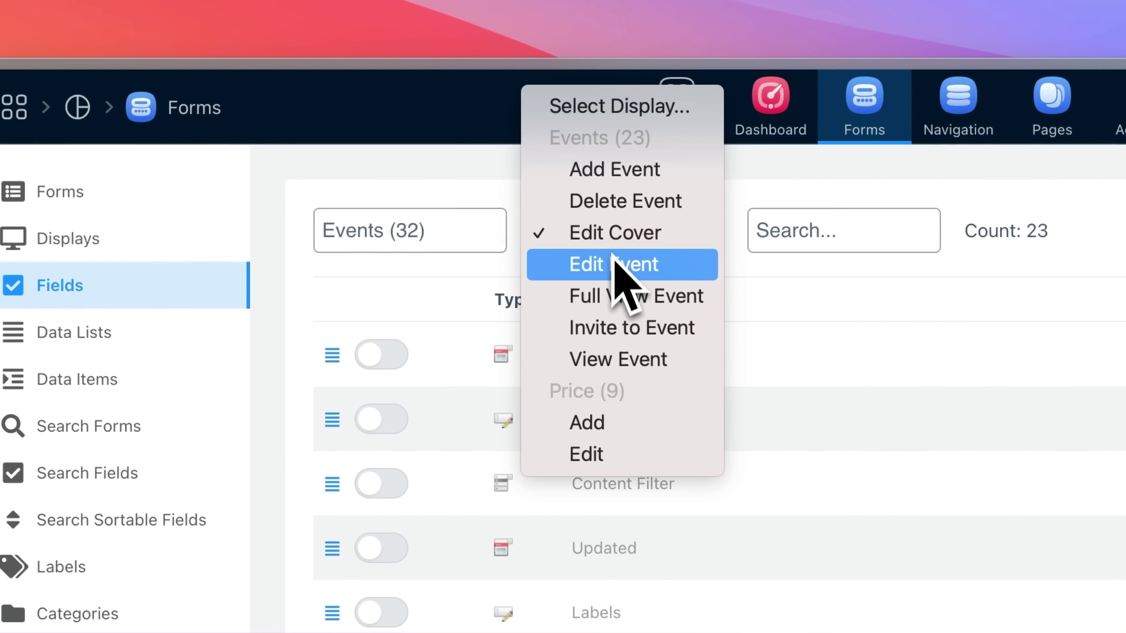
pyautogui.click(615, 264)
# Limit Description to selected levels excluding Unauthenticated, and save.
pyautogui.scroll(-10, 587, 412)
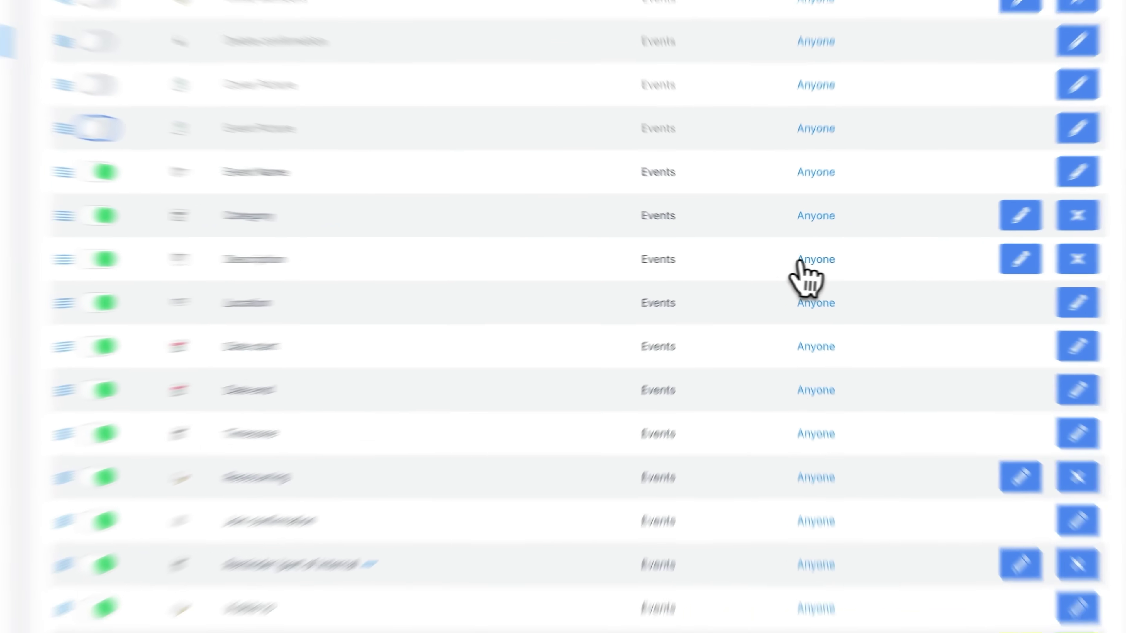
pyautogui.click(803, 259)
pyautogui.click(543, 330)
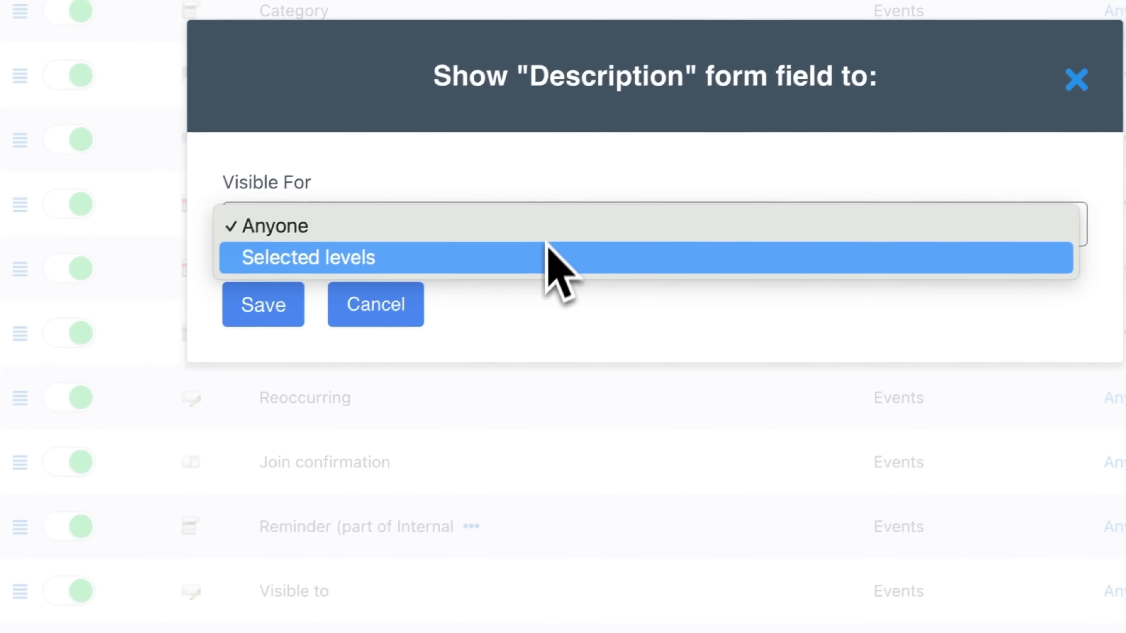
pyautogui.click(432, 335)
pyautogui.click(328, 169)
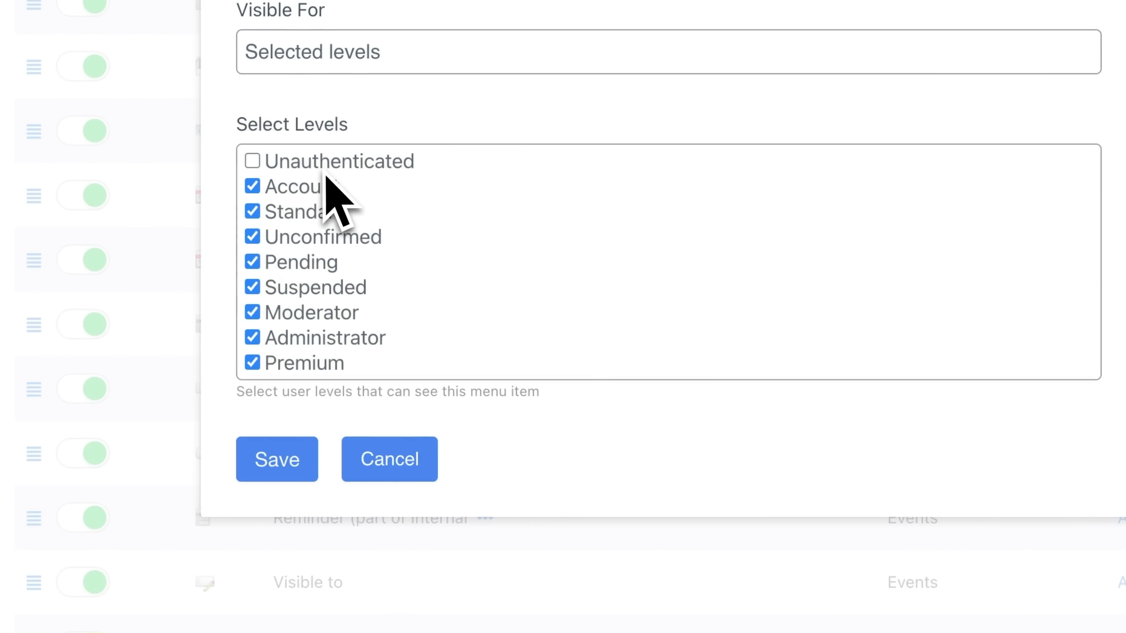
pyautogui.click(294, 459)
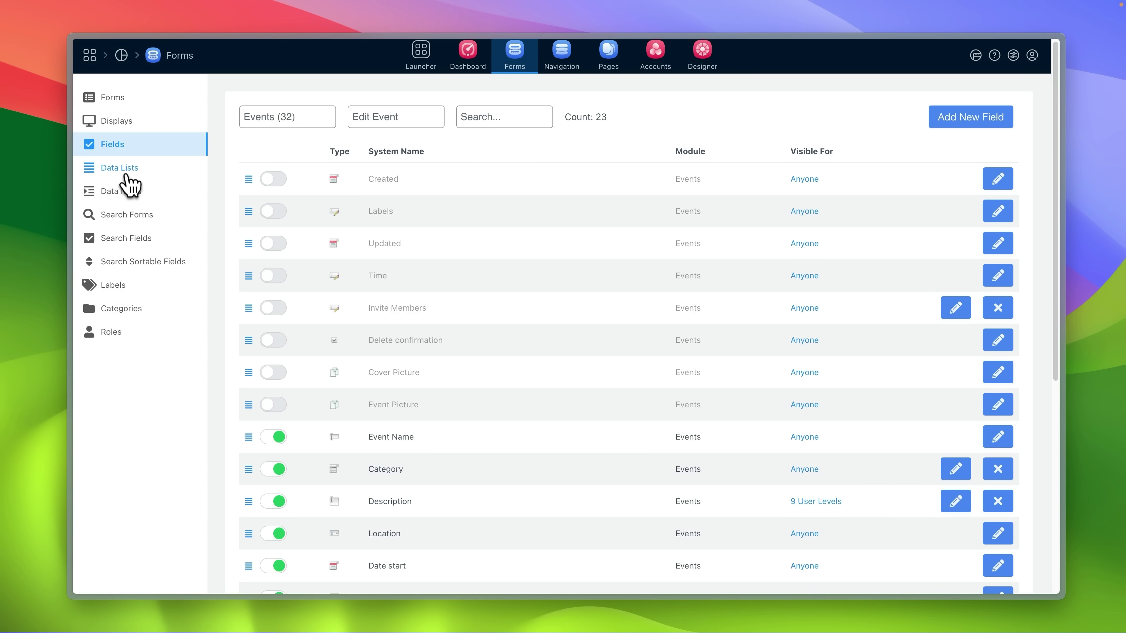
# Browse the Country data list's 246 entries, then open the Permissions app.
pyautogui.click(126, 168)
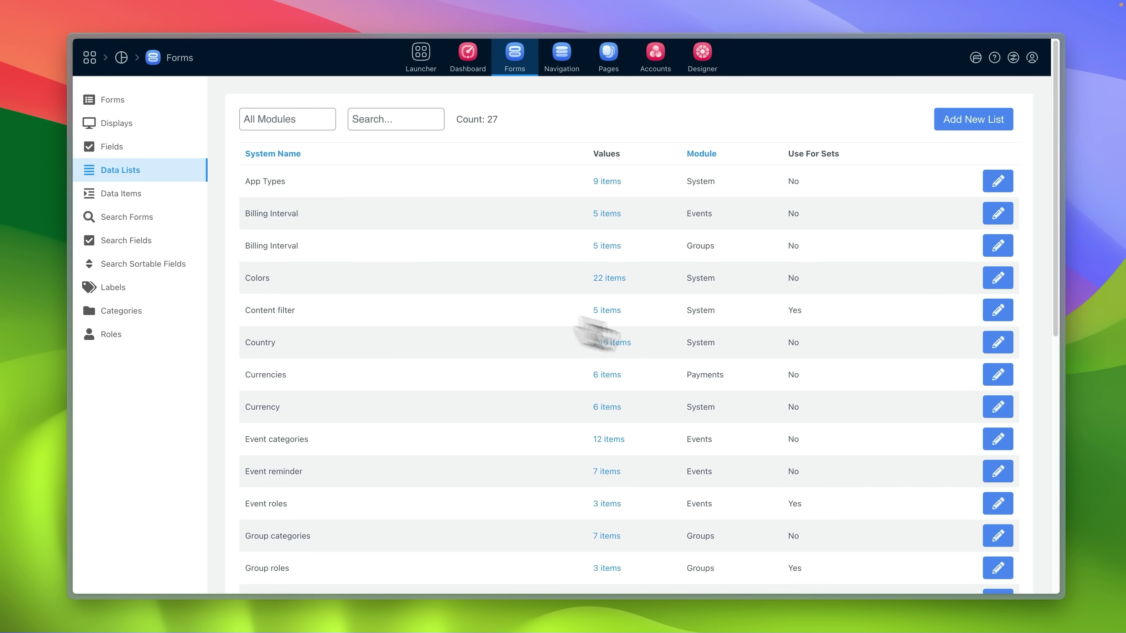
pyautogui.click(608, 350)
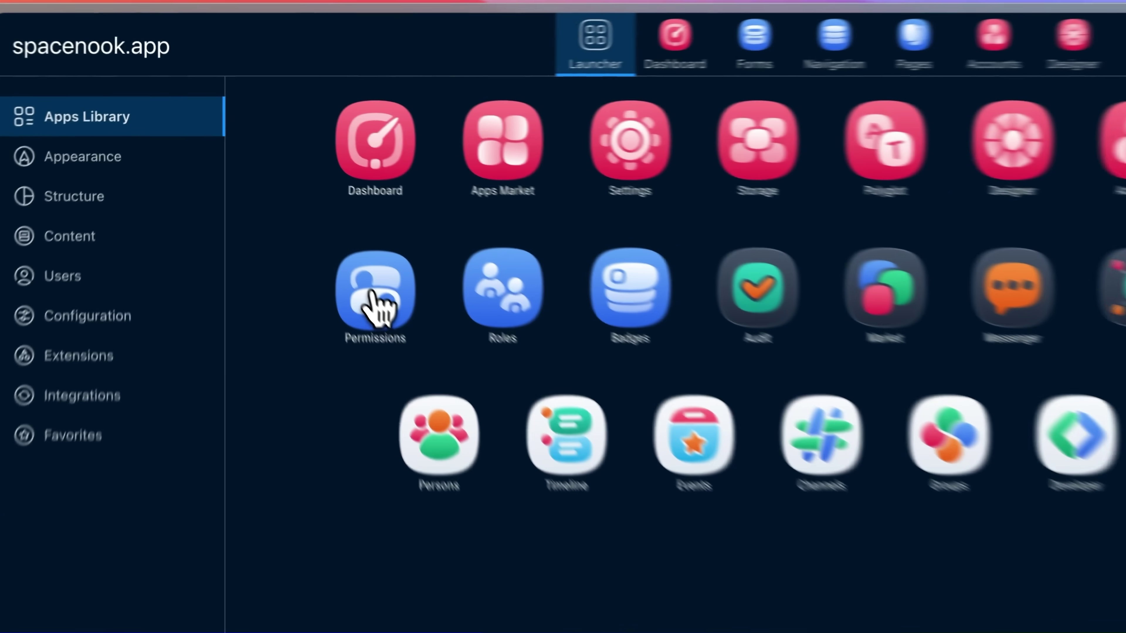
pyautogui.click(297, 208)
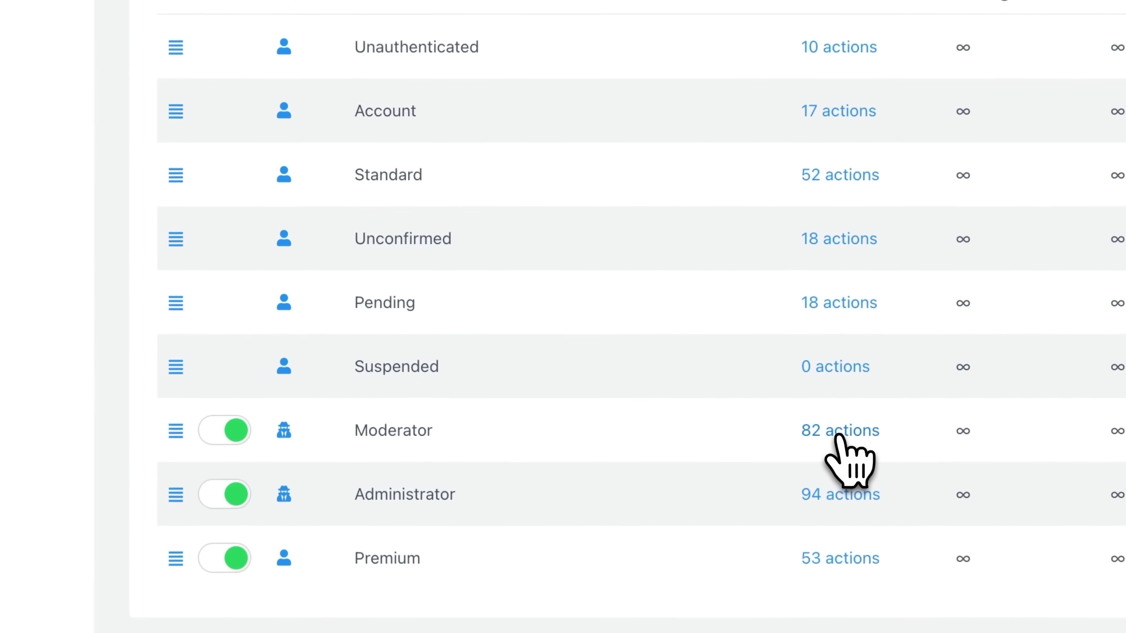
# Switch off the View voters action for the Moderator level.
pyautogui.click(590, 375)
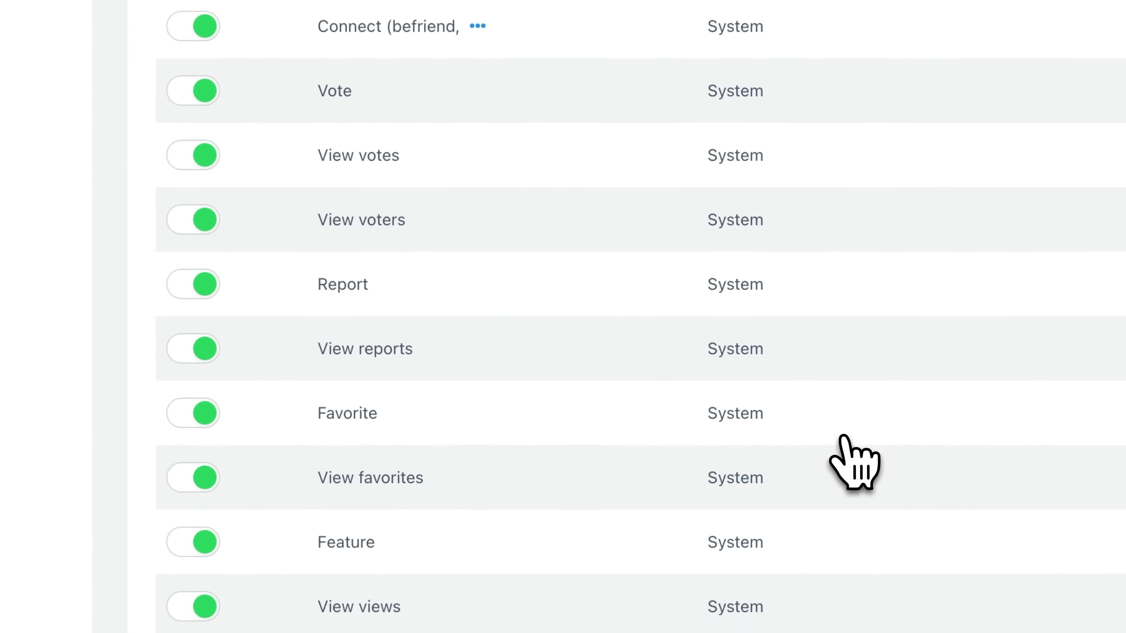
pyautogui.scroll(-10, 842, 439)
pyautogui.scroll(10, 837, 460)
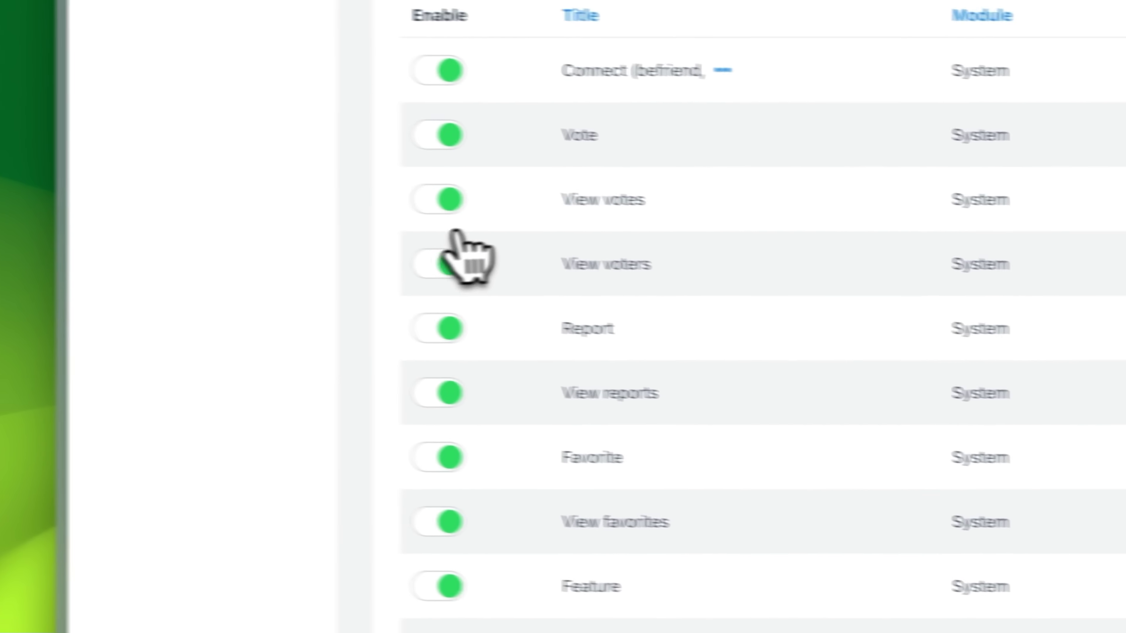
pyautogui.click(193, 238)
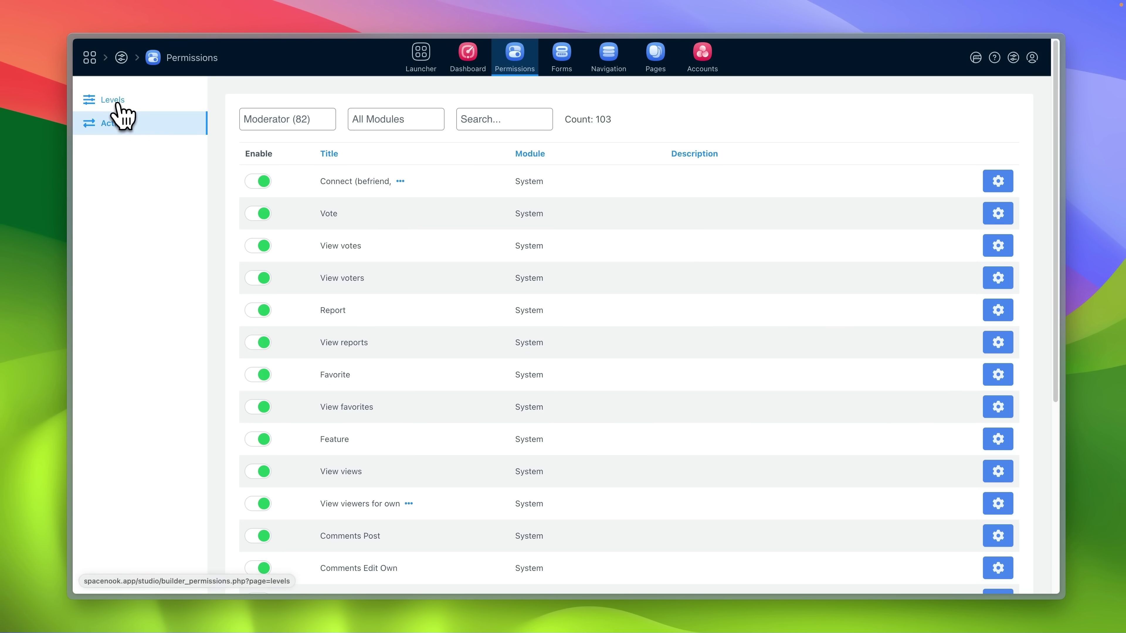
# Return to the user levels and start adding a new level.
pyautogui.click(119, 105)
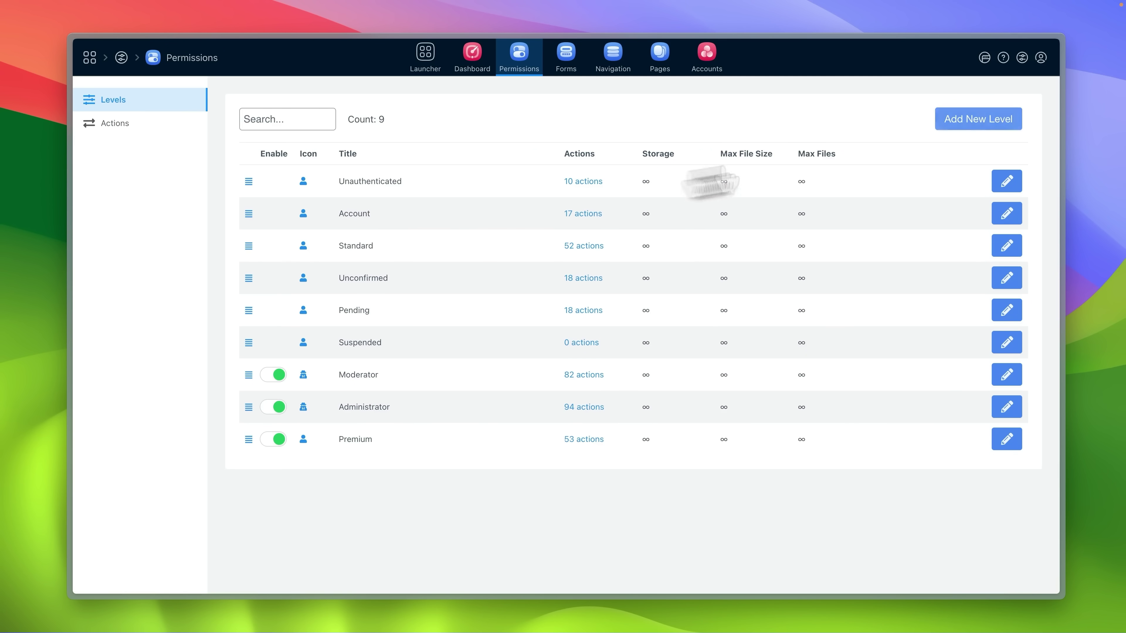
pyautogui.click(1015, 129)
pyautogui.scroll(-10, 647, 244)
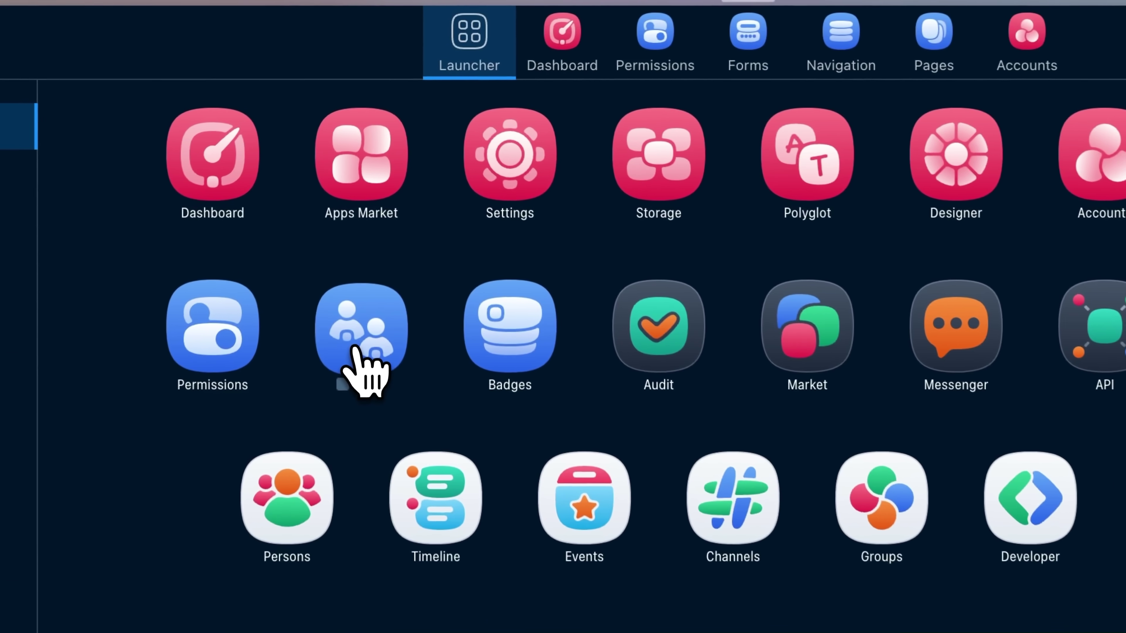
# In the Roles app, list Operator's 7 allowed actions, which exclude Manage Roles and Manage Apps.
pyautogui.click(369, 214)
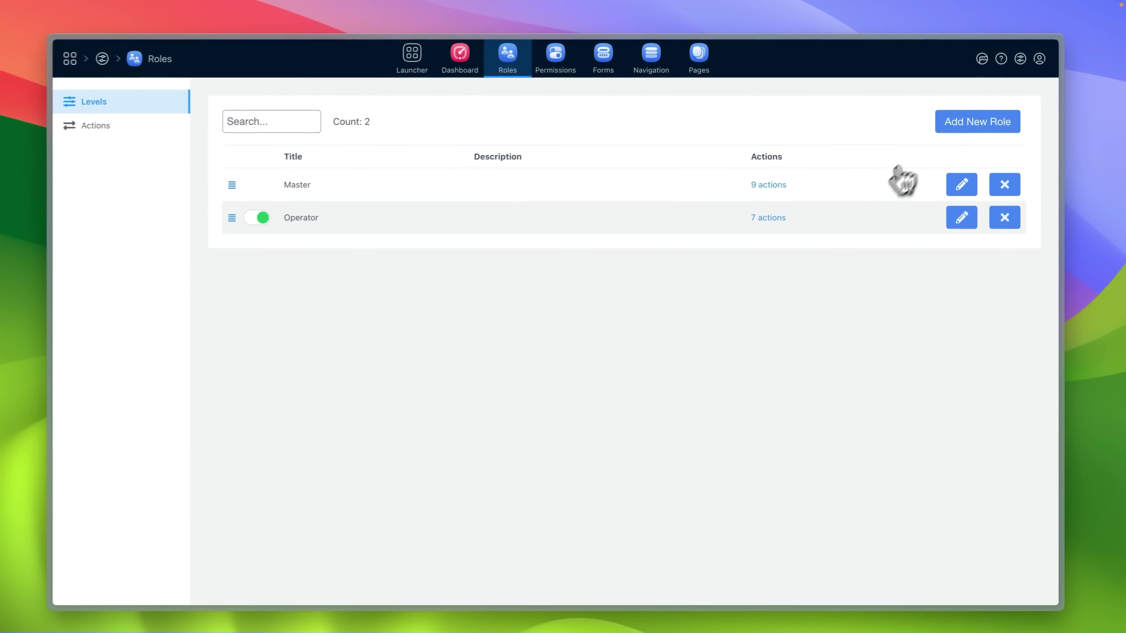
pyautogui.click(781, 221)
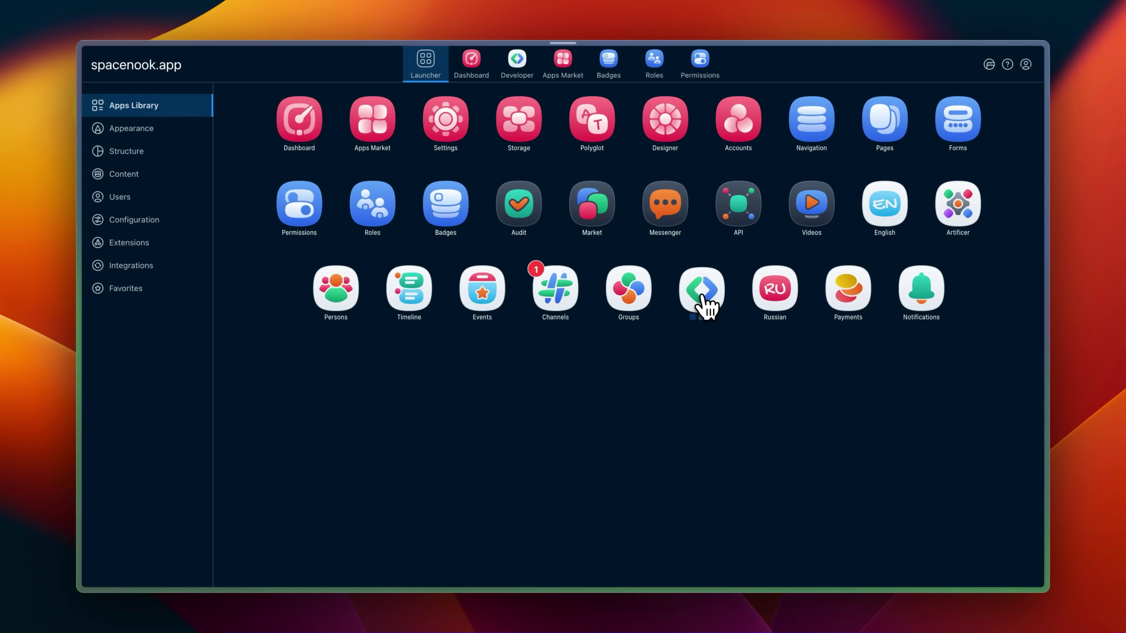
# Open the Developer app and view its per-module cache clearing page.
pyautogui.click(704, 303)
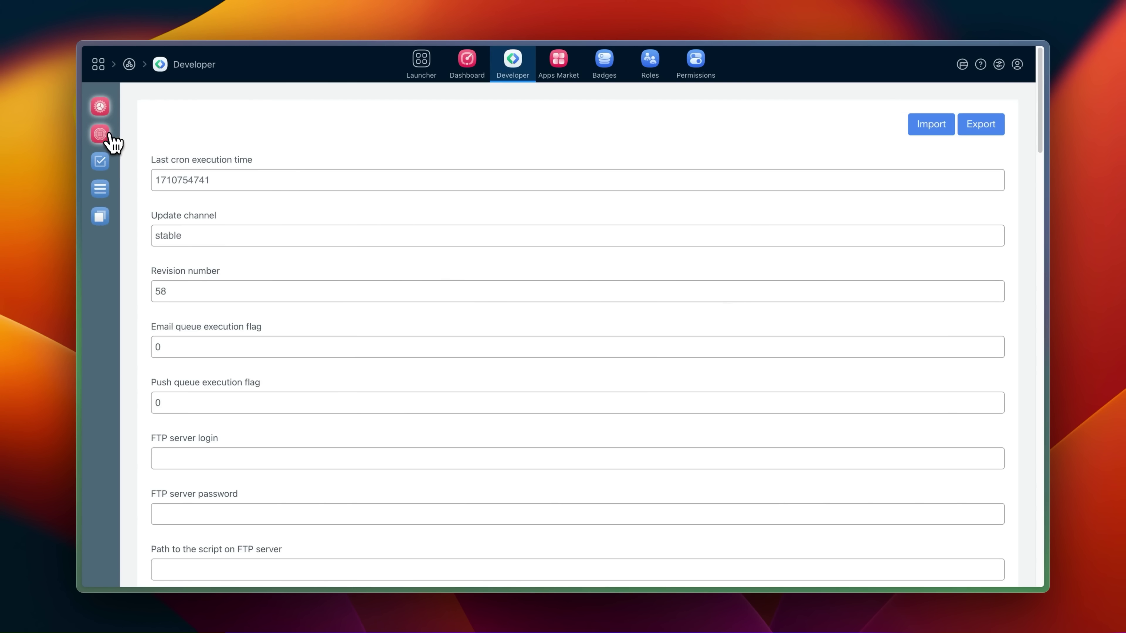
pyautogui.click(101, 133)
pyautogui.scroll(-3, 182, 155)
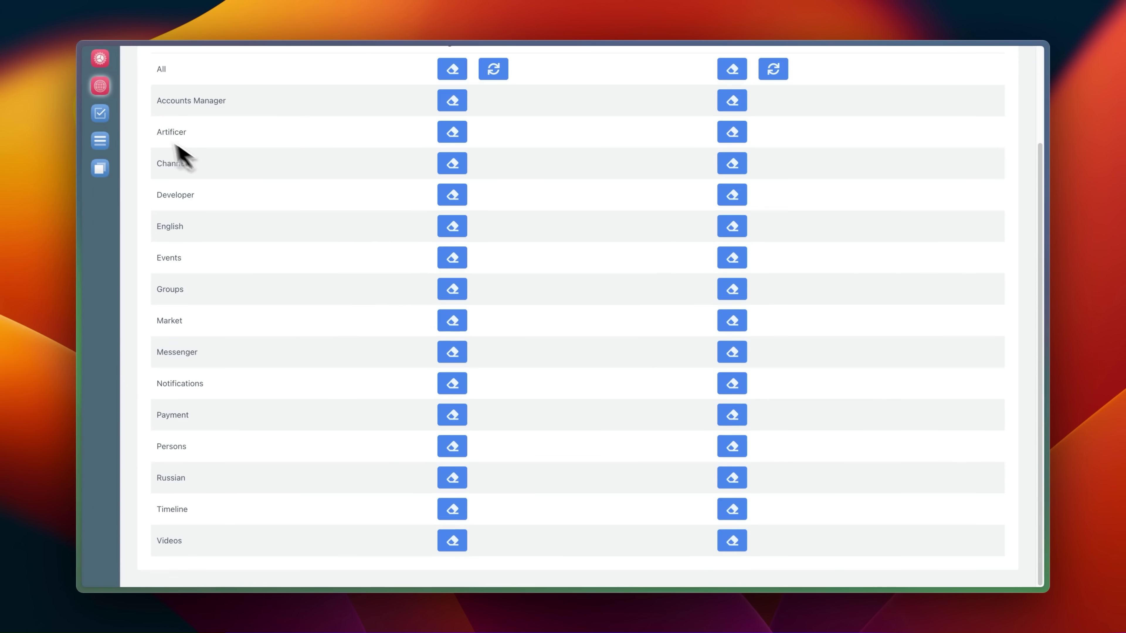
# Bring up the Developer app's forms builder list of 51 forms.
pyautogui.click(108, 118)
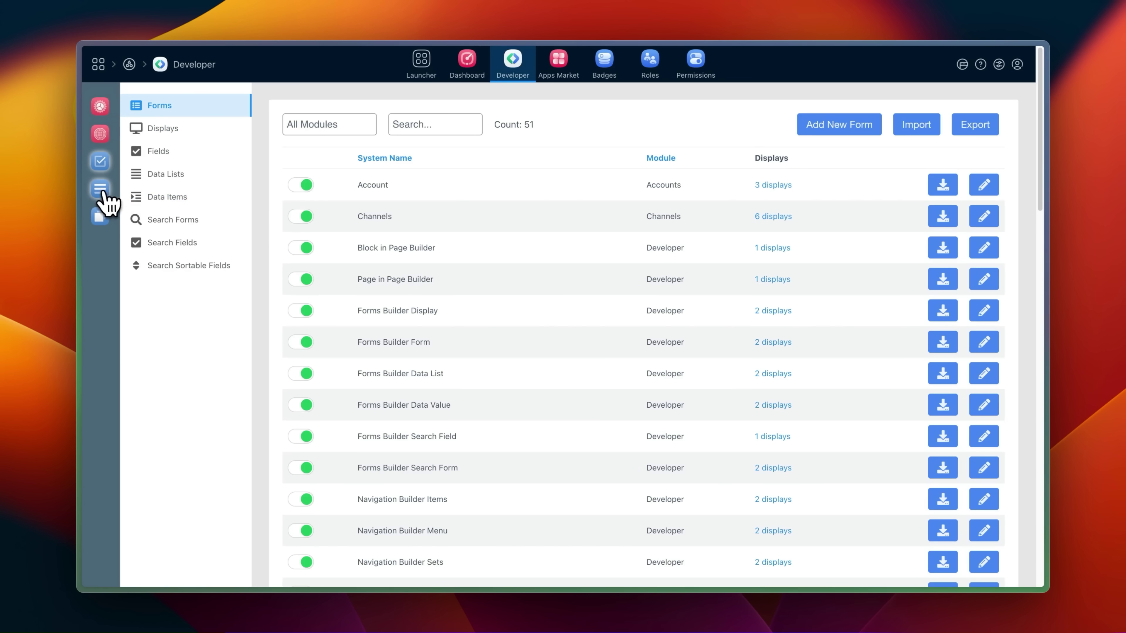
pyautogui.scroll(-10, 500, 208)
pyautogui.scroll(10, 499, 209)
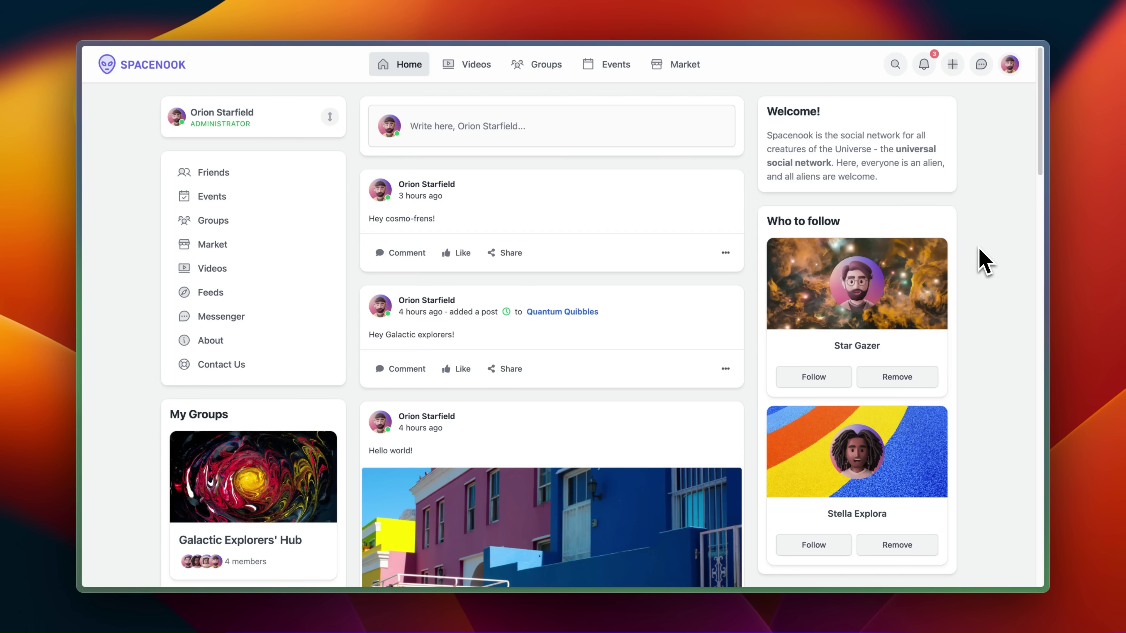
# Scroll down the Spacenook home feed and back up to the 'Hey cosmo-frens!' post.
pyautogui.scroll(-8, 984, 261)
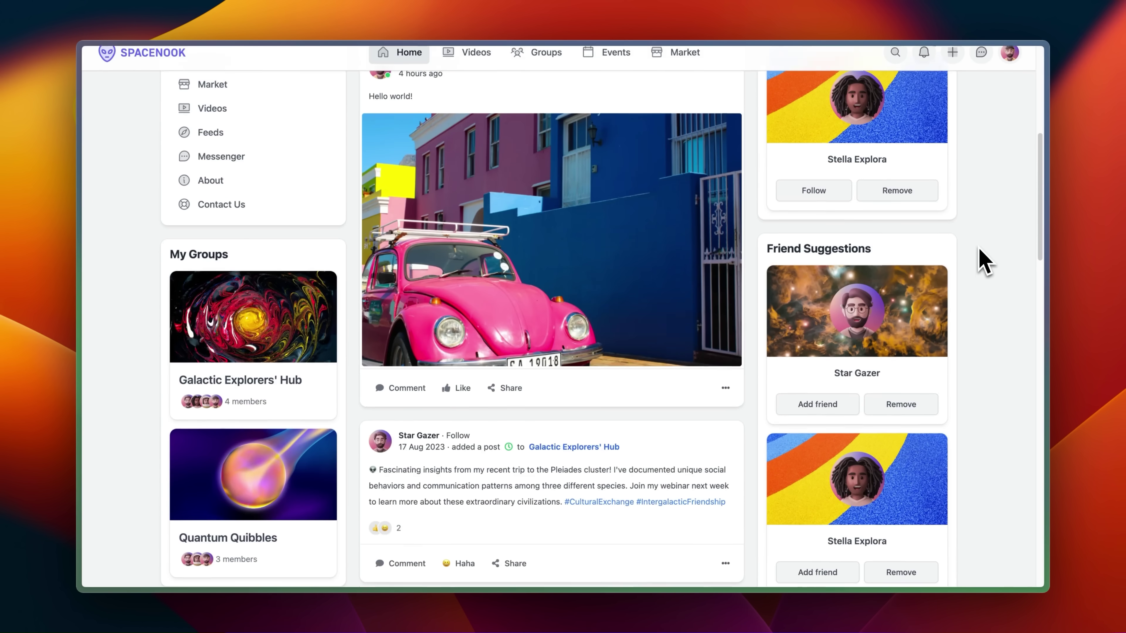
pyautogui.scroll(8, 984, 262)
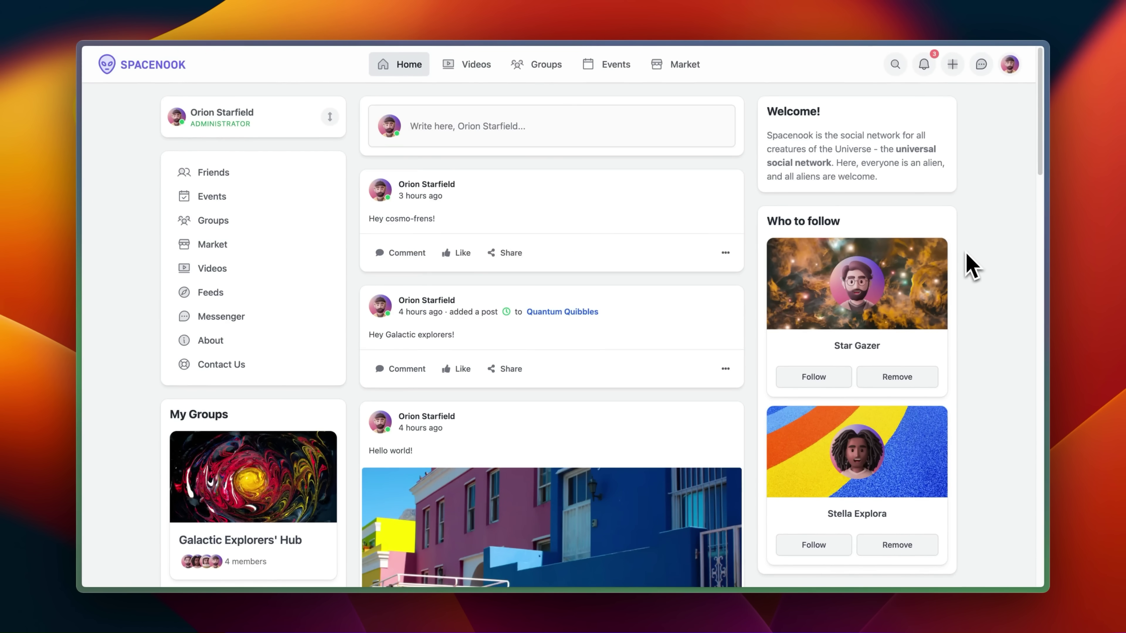